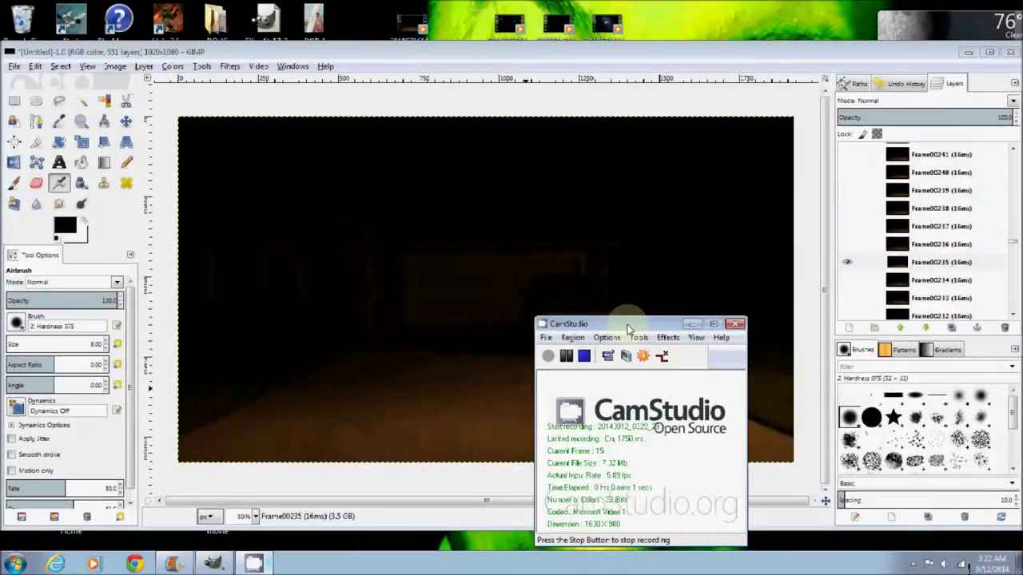
- Bring GIMP's 551-layer video-frame image in front of the recorder, closing the Video menu unused
click(427, 517)
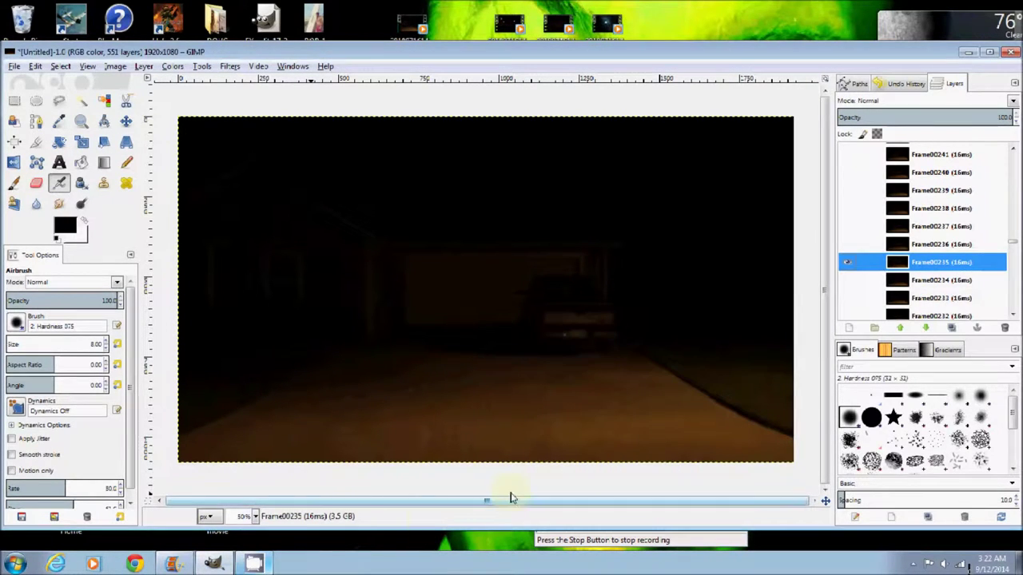
click(258, 67)
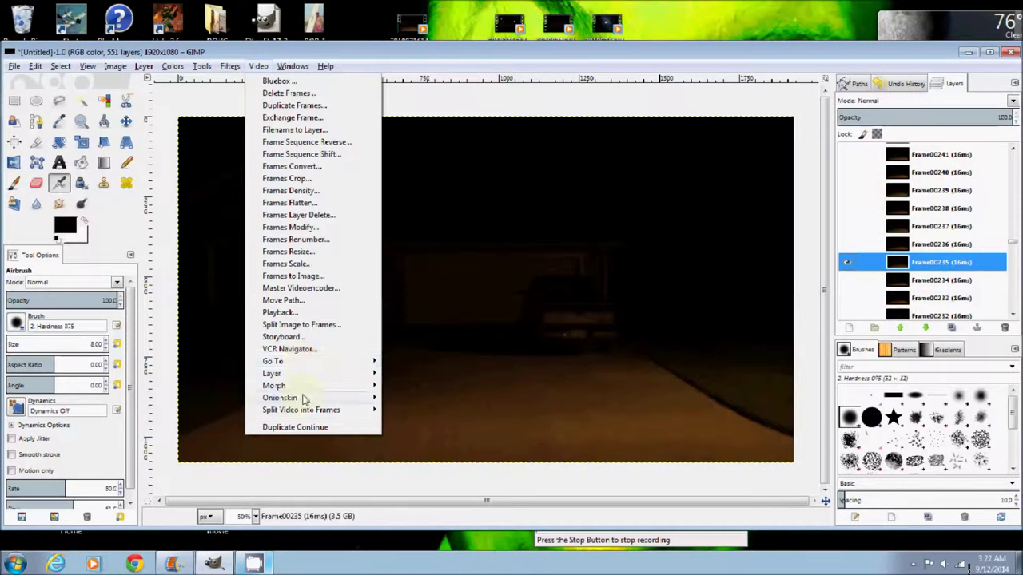
mouse_move(302, 413)
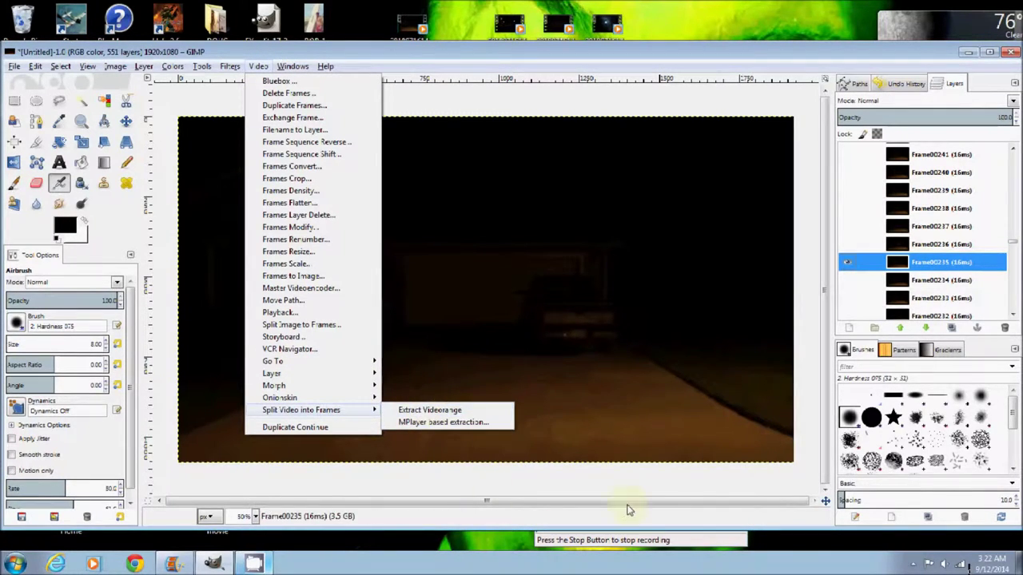
click(763, 523)
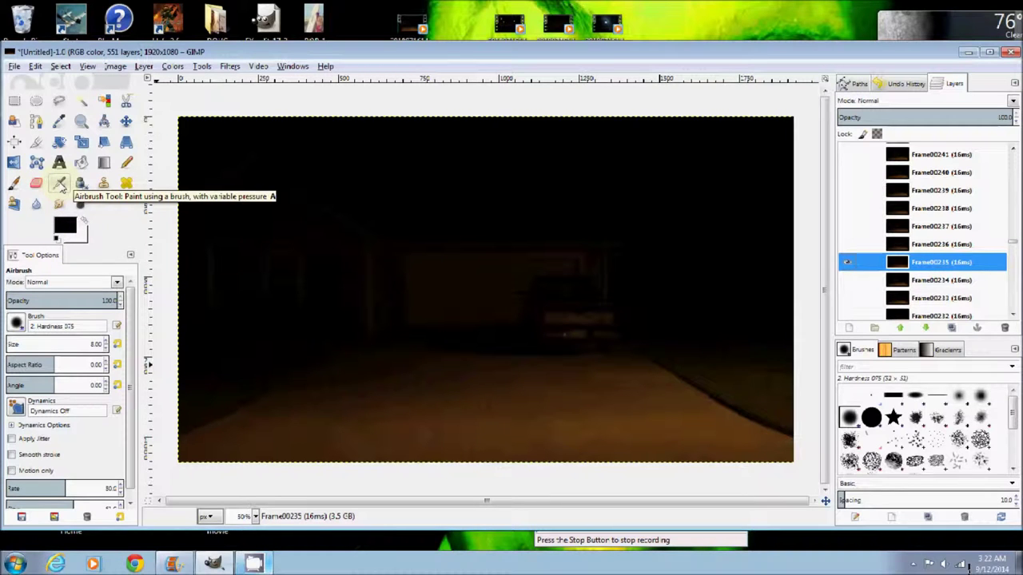
- Reset colours to black and add a transparent layer named 'Layer' above Frame00235
key(d)
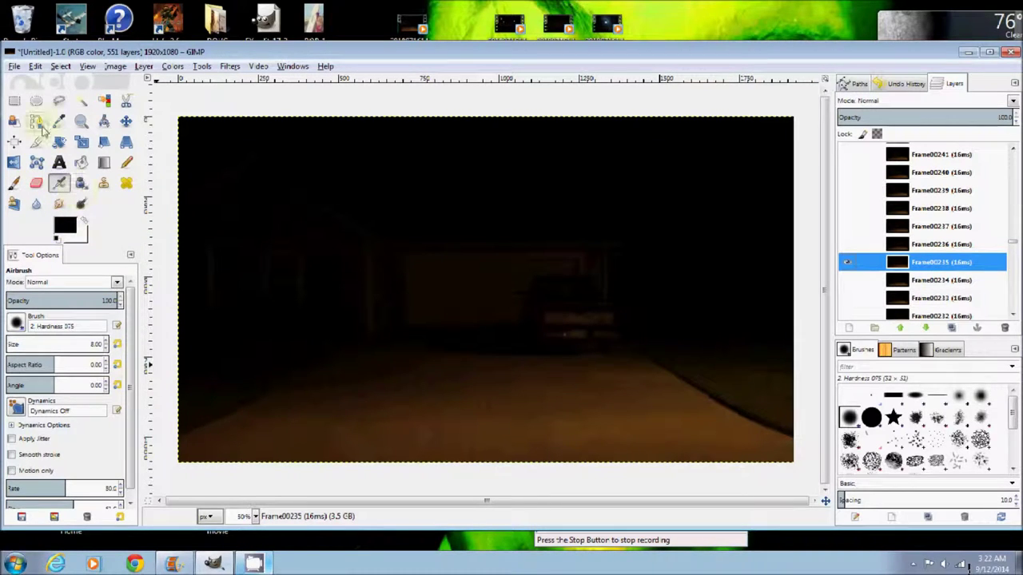
click(58, 121)
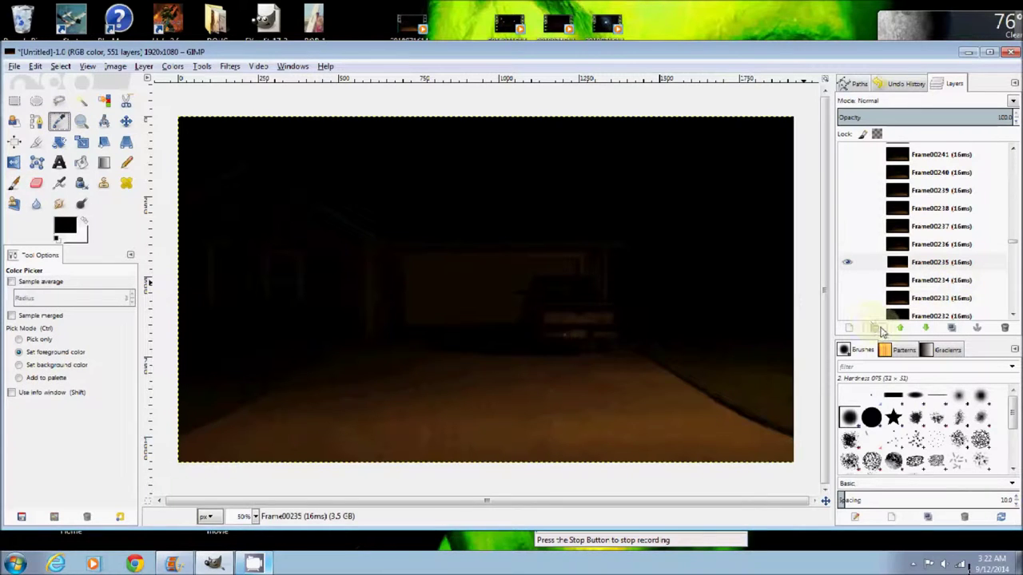
click(849, 327)
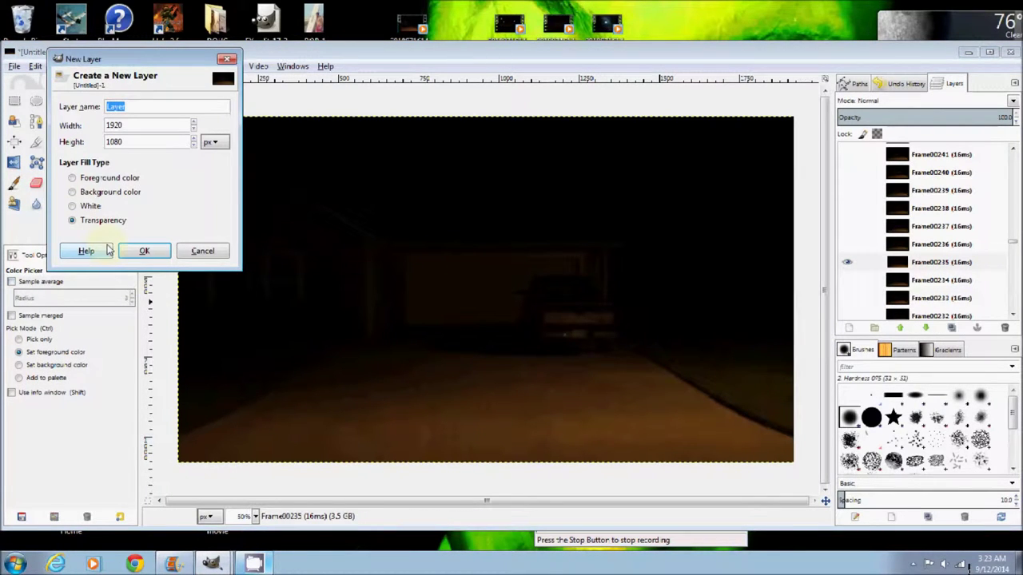
click(141, 251)
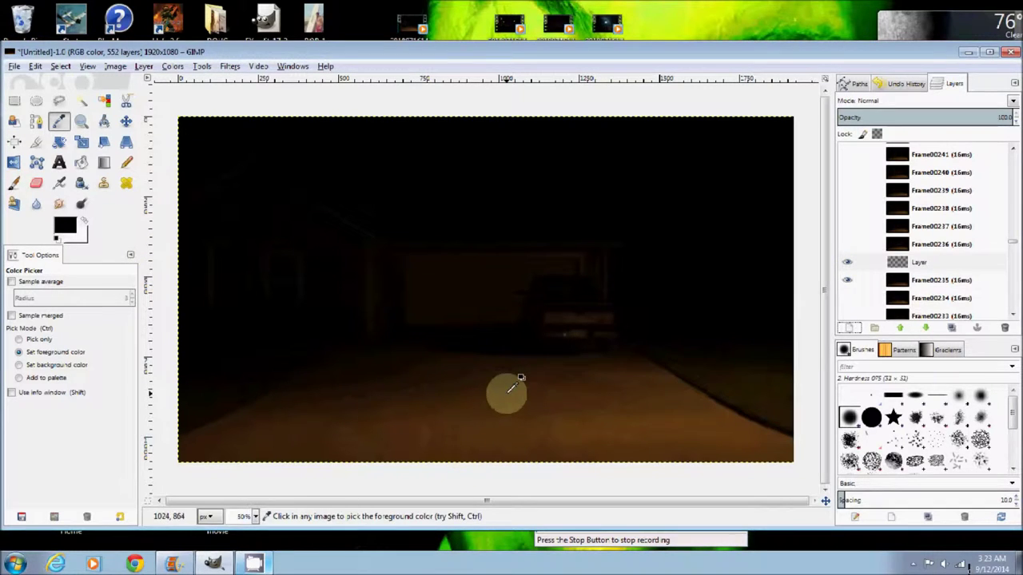
- Zoom the canvas to 200% and set the painting colour back to black
click(255, 517)
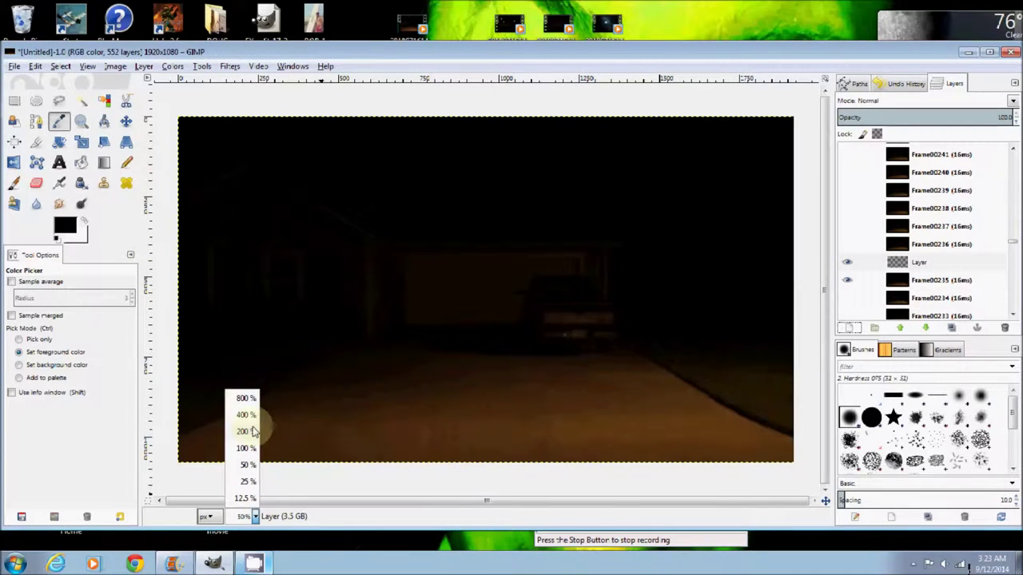
click(243, 429)
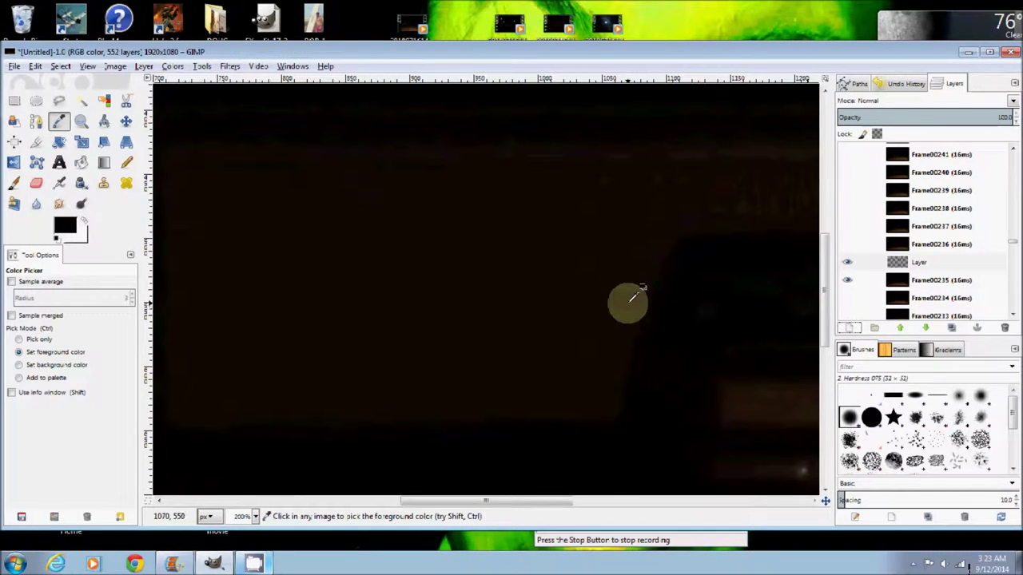
click(173, 307)
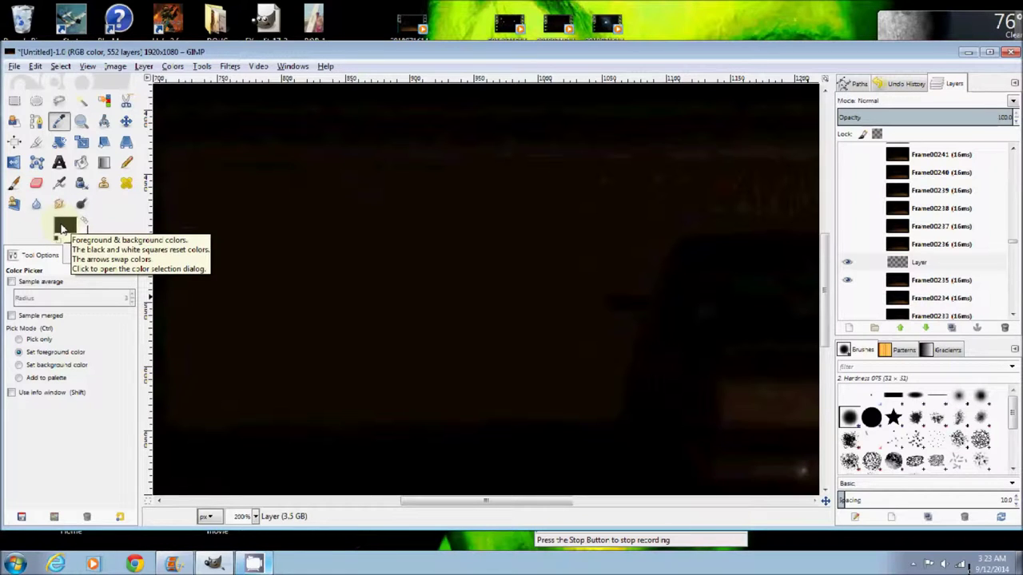
click(57, 237)
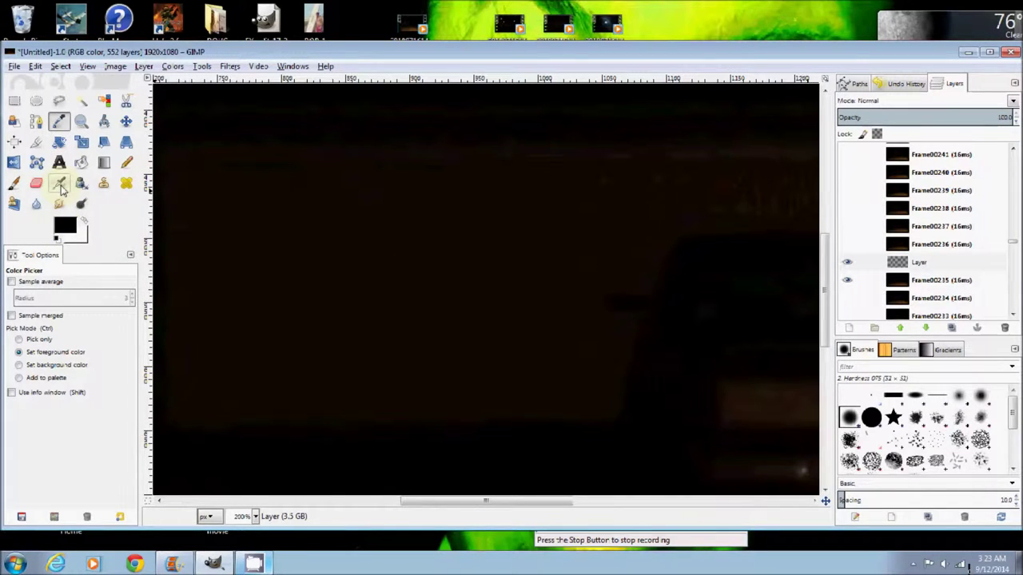
- Make the transparent Layer active with the Airbrush tool selected
click(59, 184)
click(930, 284)
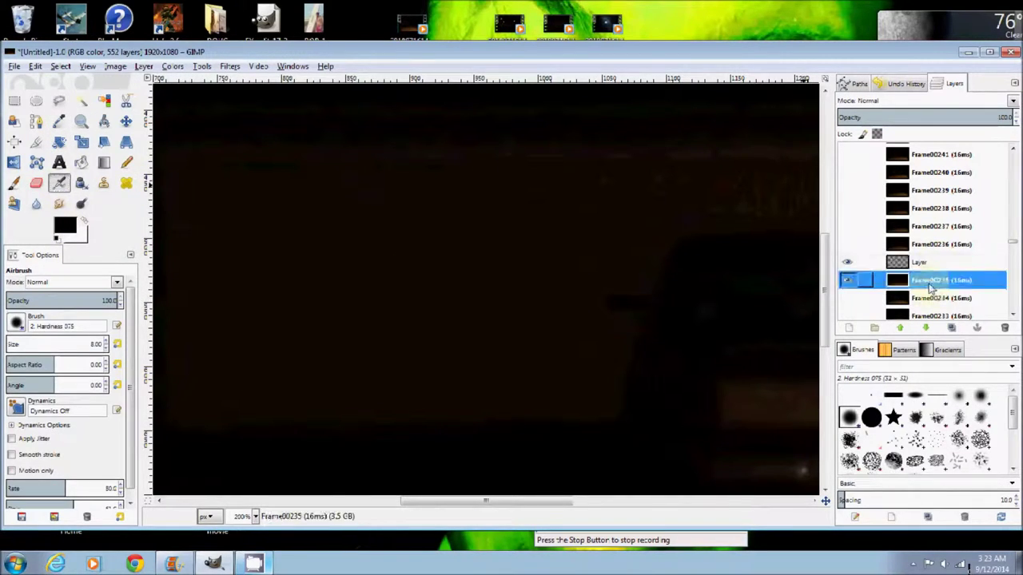
click(58, 121)
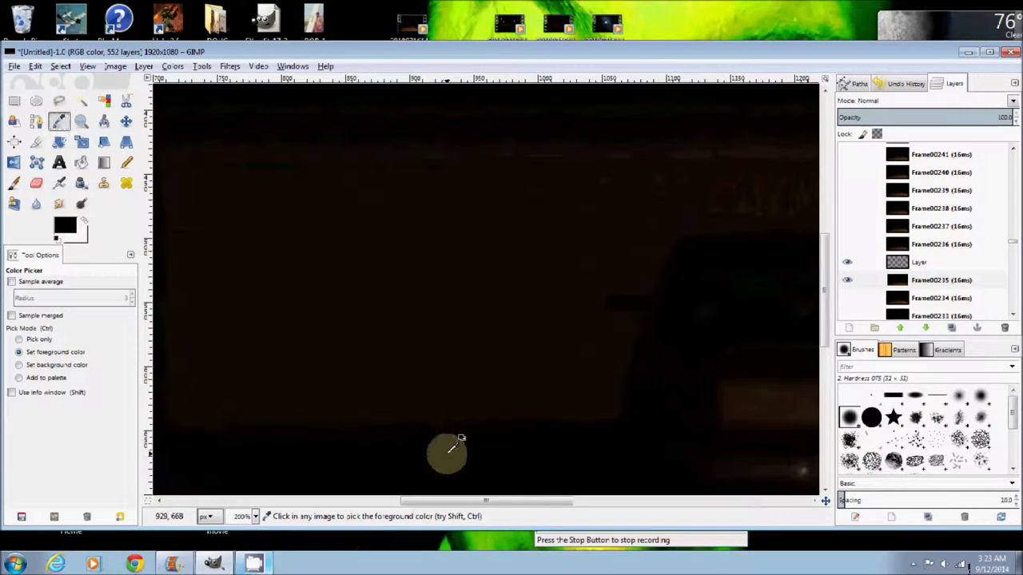
click(937, 264)
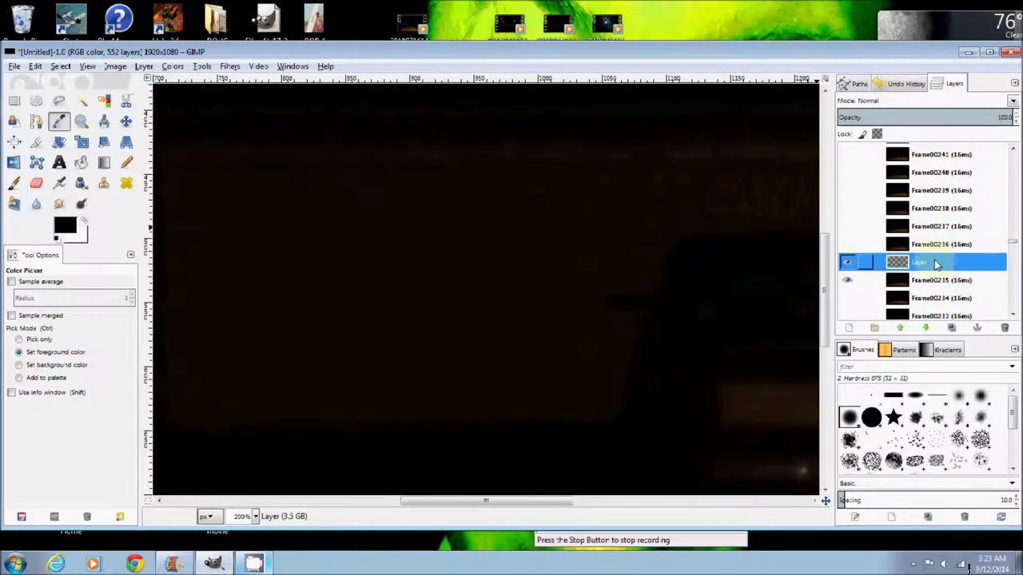
click(59, 183)
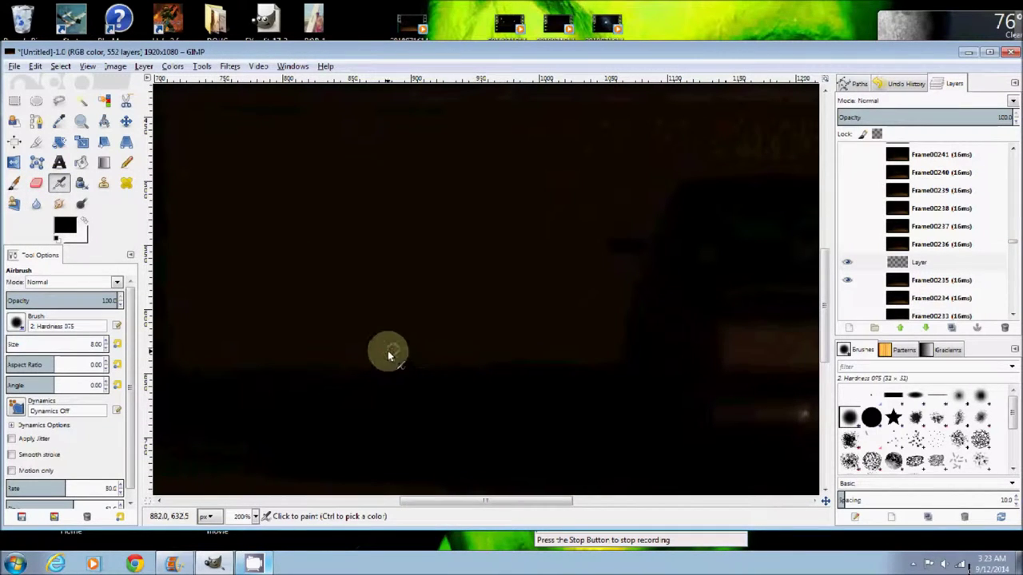
- At airbrush size 16, paint a tall, slender black human figure with head, torso and legs
click(104, 342)
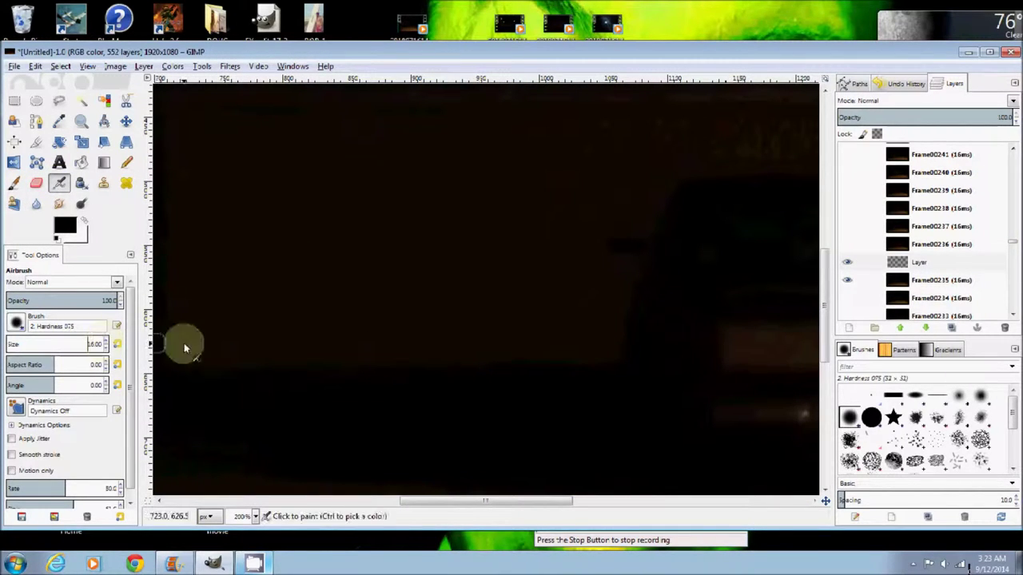
drag(409, 344, 409, 391)
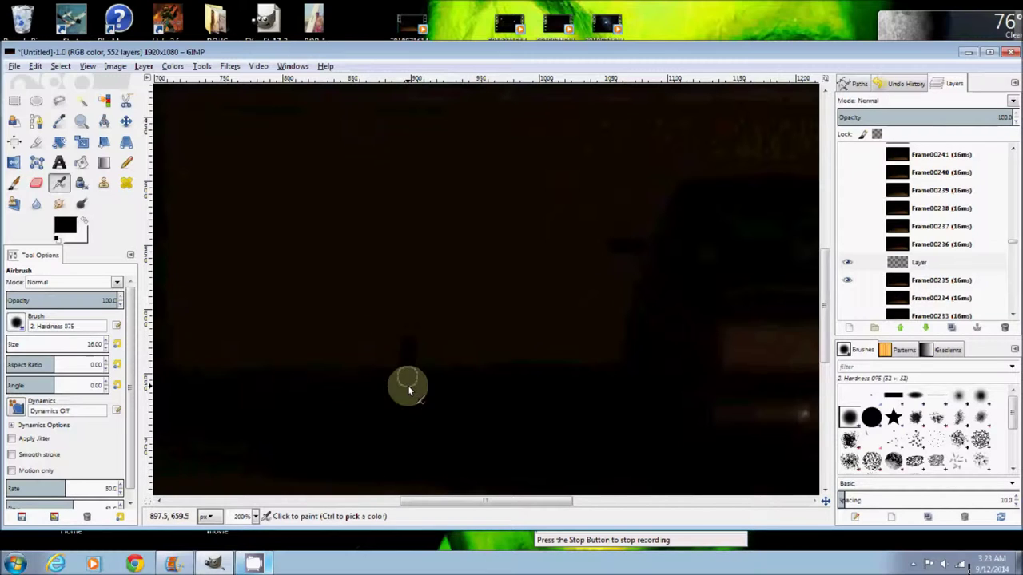
mouse_move(406, 338)
mouse_down()
mouse_move(409, 306)
mouse_move(404, 391)
mouse_move(406, 228)
mouse_move(404, 281)
mouse_up()
scroll(426, 239, up, 3)
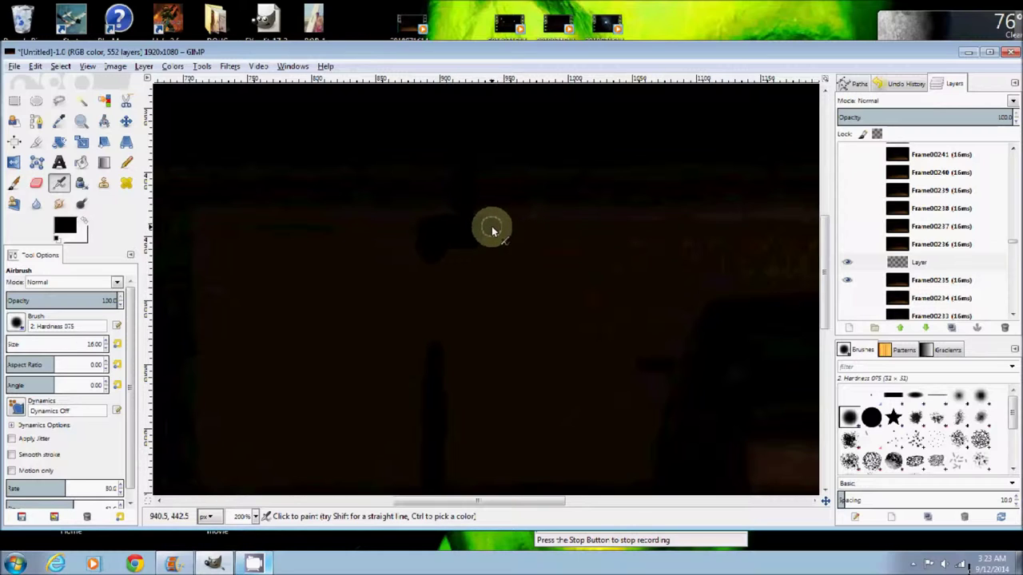
mouse_move(475, 234)
mouse_down()
mouse_move(501, 231)
mouse_move(471, 240)
mouse_move(489, 284)
mouse_move(486, 248)
mouse_move(485, 281)
mouse_up()
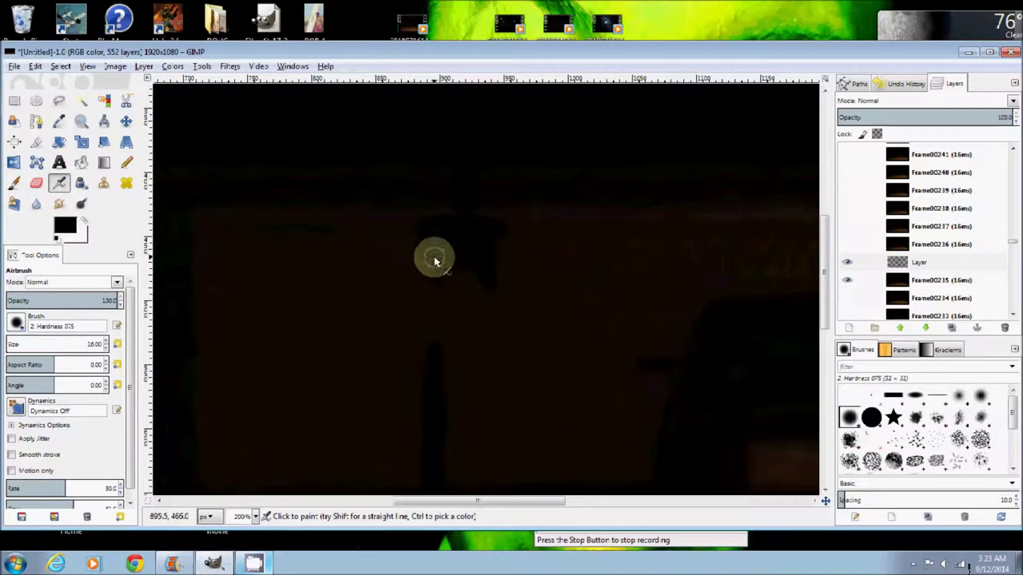
mouse_move(419, 264)
mouse_down()
mouse_move(436, 351)
mouse_move(435, 316)
mouse_move(446, 300)
mouse_move(446, 342)
mouse_move(466, 285)
mouse_move(476, 319)
mouse_move(480, 271)
mouse_move(450, 349)
mouse_move(441, 437)
mouse_move(435, 408)
mouse_move(429, 305)
mouse_move(472, 295)
mouse_move(484, 385)
mouse_move(489, 294)
mouse_move(494, 441)
mouse_move(482, 333)
mouse_move(490, 433)
mouse_move(487, 351)
mouse_move(491, 432)
mouse_move(462, 293)
mouse_move(472, 348)
mouse_up()
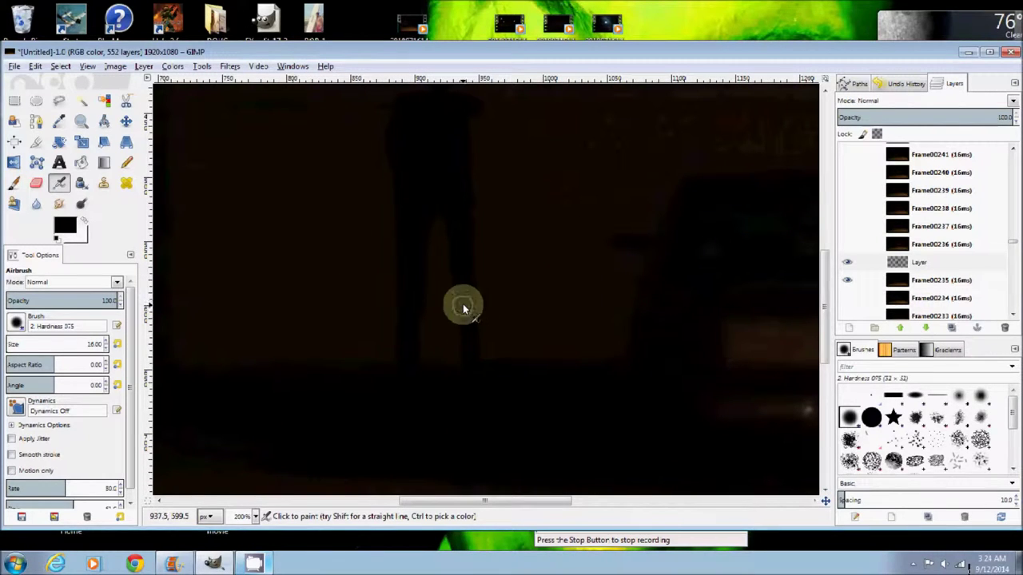
mouse_move(463, 305)
mouse_down()
mouse_move(468, 359)
mouse_move(457, 194)
mouse_move(457, 319)
mouse_up()
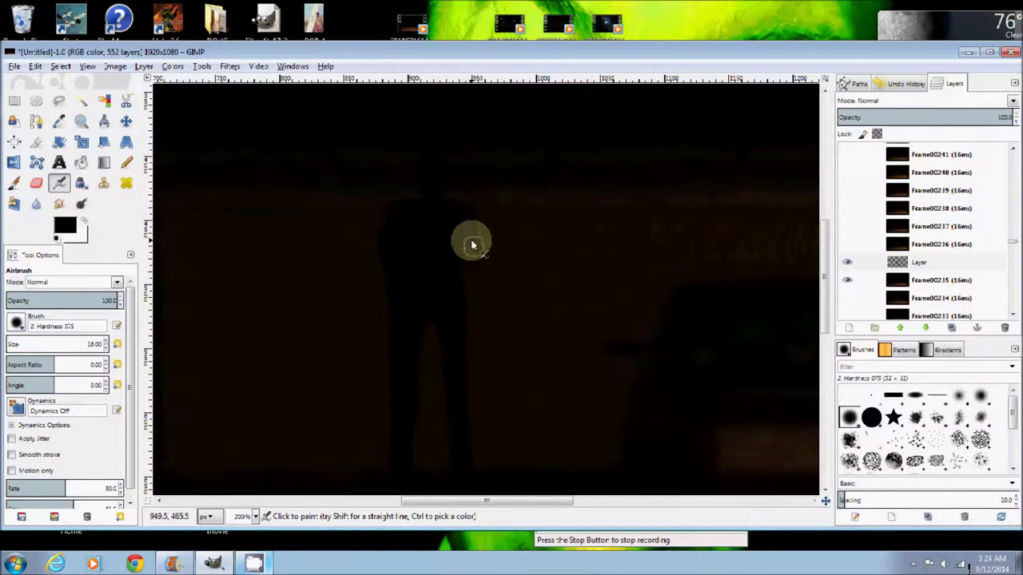
mouse_move(472, 257)
mouse_down()
mouse_move(488, 347)
mouse_move(465, 220)
mouse_move(374, 224)
mouse_move(371, 243)
mouse_move(386, 222)
mouse_move(366, 292)
mouse_move(363, 330)
mouse_move(372, 269)
mouse_move(369, 331)
mouse_up()
mouse_move(392, 219)
mouse_down()
mouse_move(447, 216)
mouse_move(418, 202)
mouse_move(425, 172)
mouse_move(416, 190)
mouse_move(235, 253)
mouse_move(233, 290)
mouse_move(220, 297)
mouse_move(253, 286)
mouse_up()
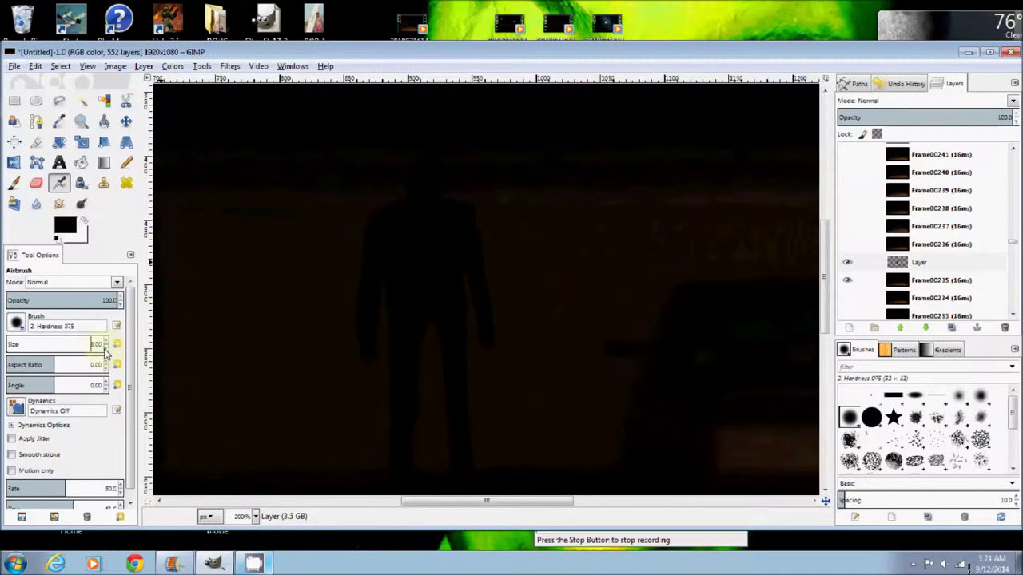
click(36, 183)
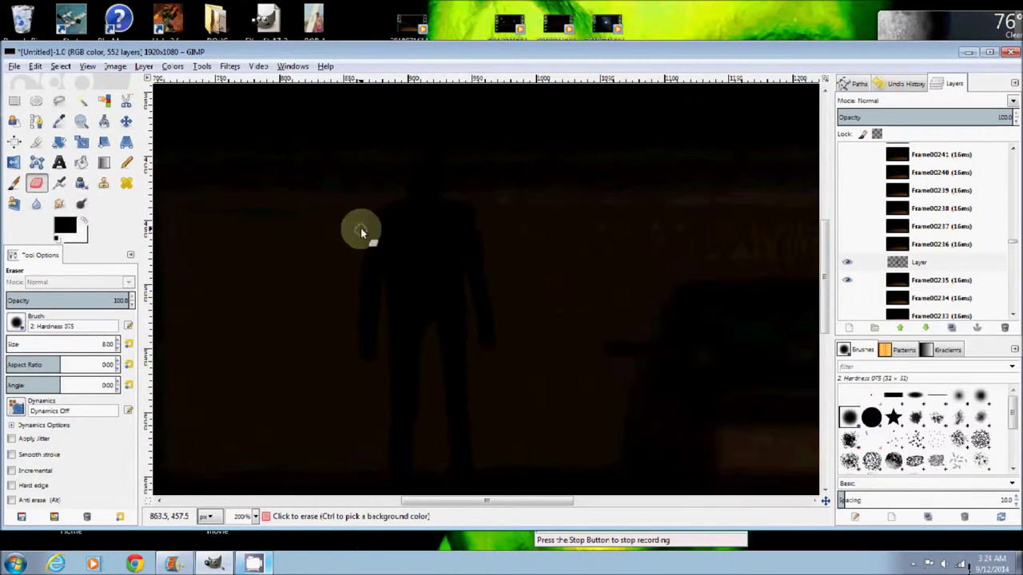
- Erase stray paint around the silhouette's outline
click(334, 300)
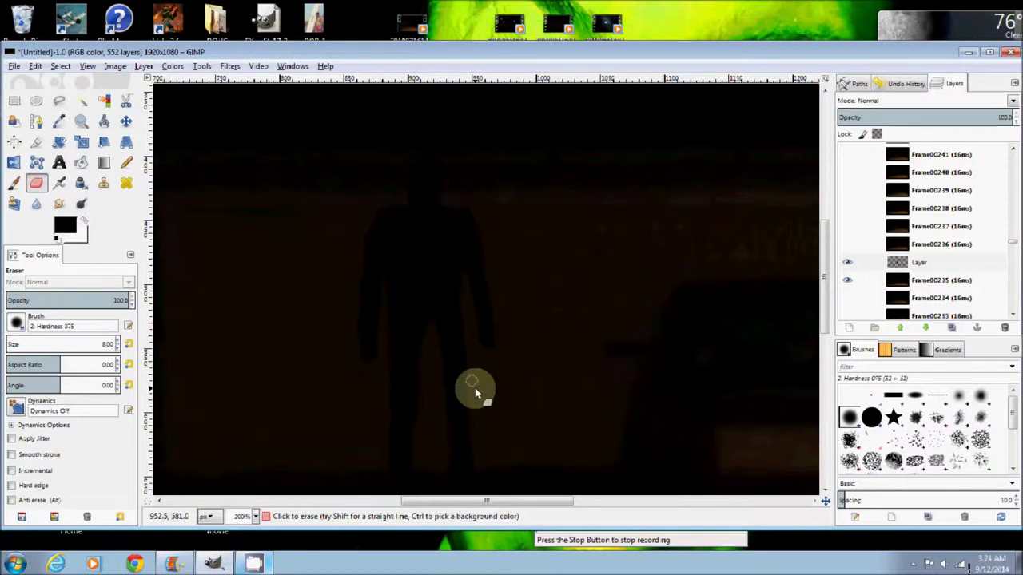
click(59, 183)
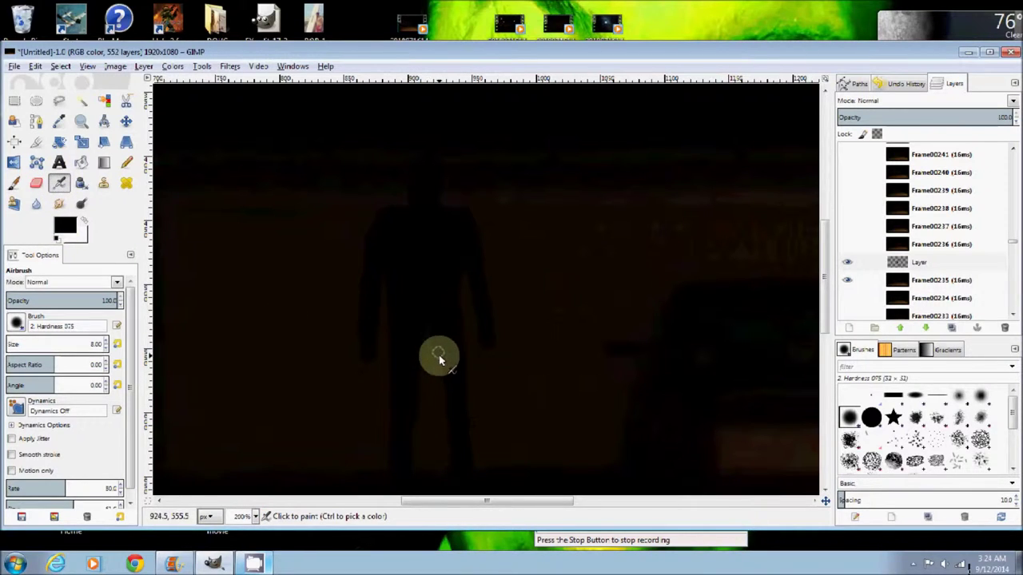
- Dab extra dark paint on the silhouette and make Frame00235 active with the Color Picker
click(445, 377)
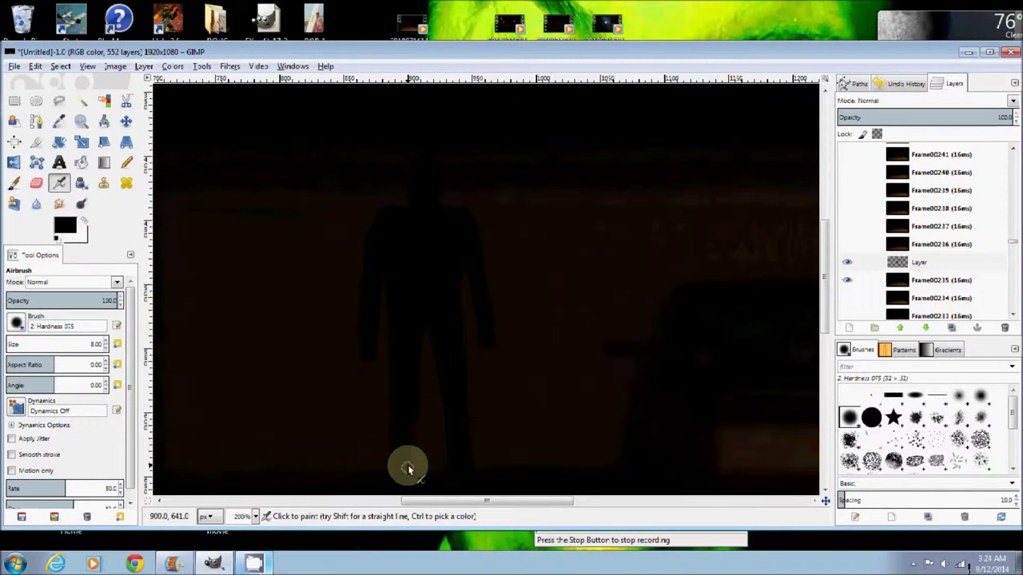
scroll(414, 477, down, 3)
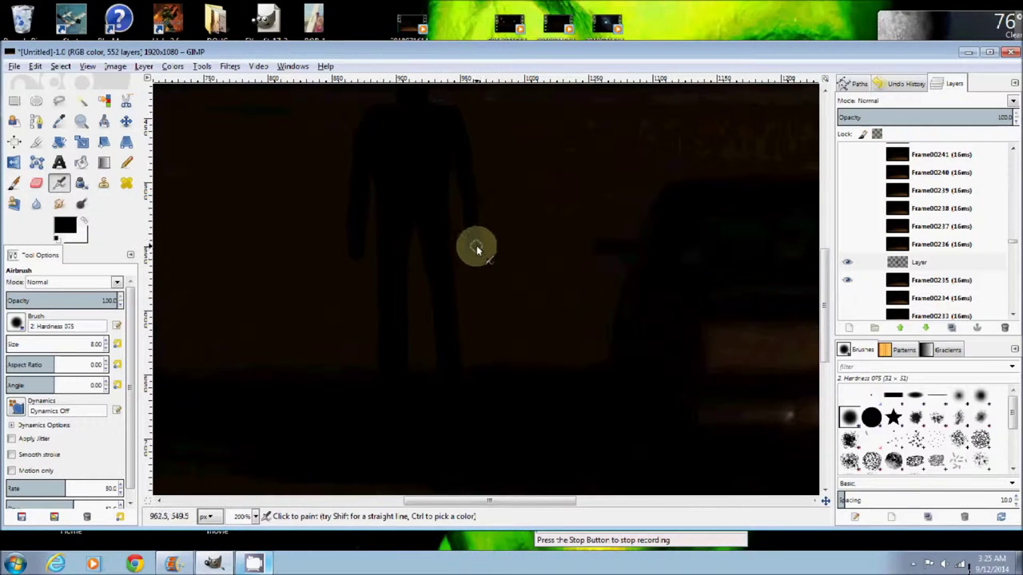
scroll(603, 338, right, 4)
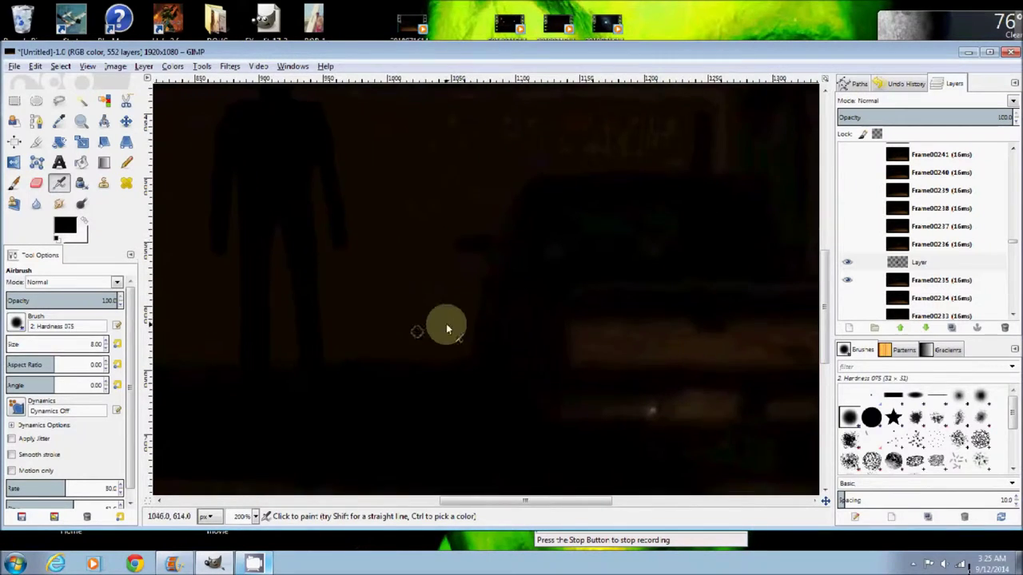
click(877, 280)
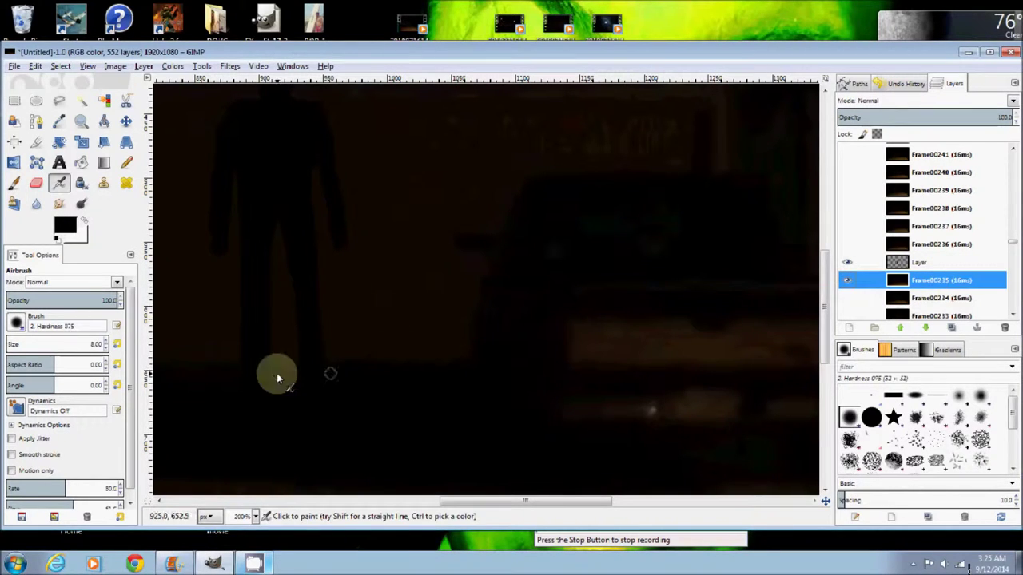
click(59, 121)
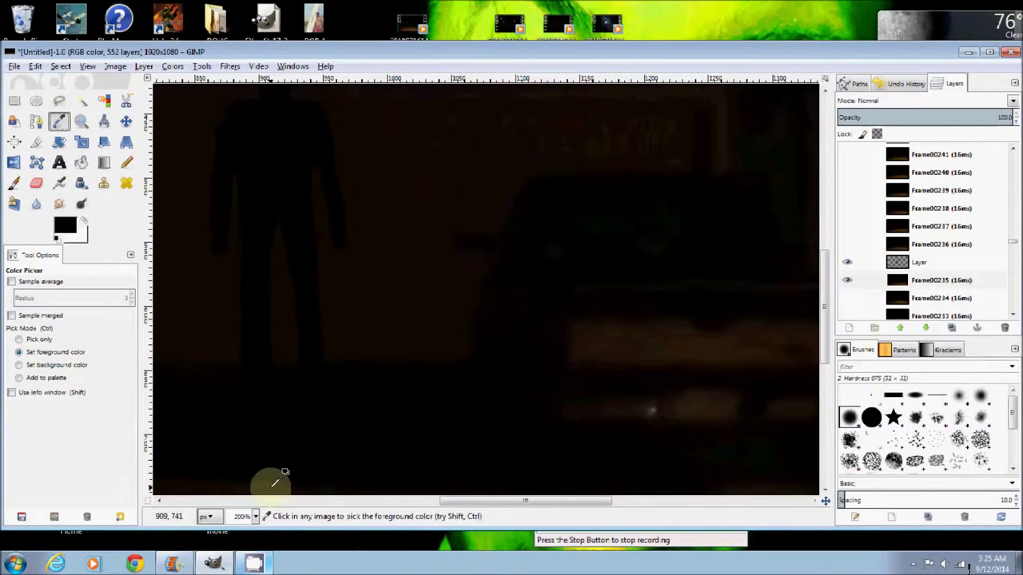
- Inspect at 400%, select the silhouette Layer, return to 200% with the Airbrush
click(255, 517)
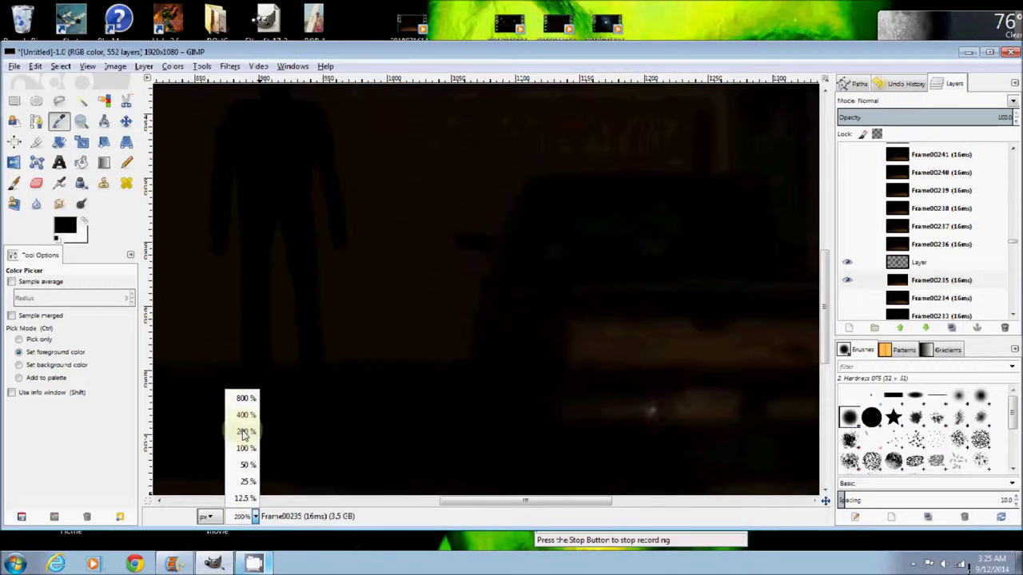
click(245, 415)
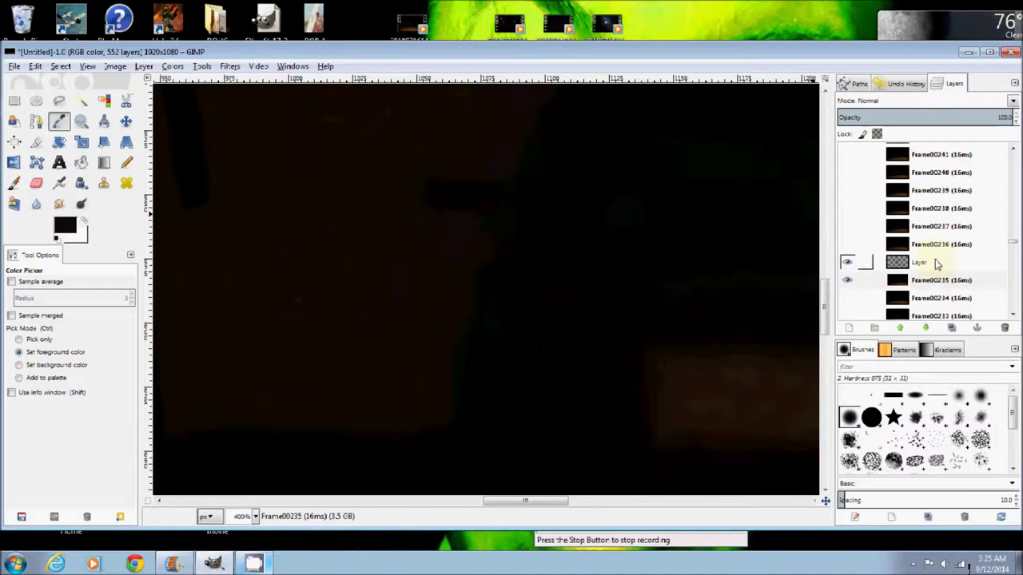
click(932, 263)
click(255, 517)
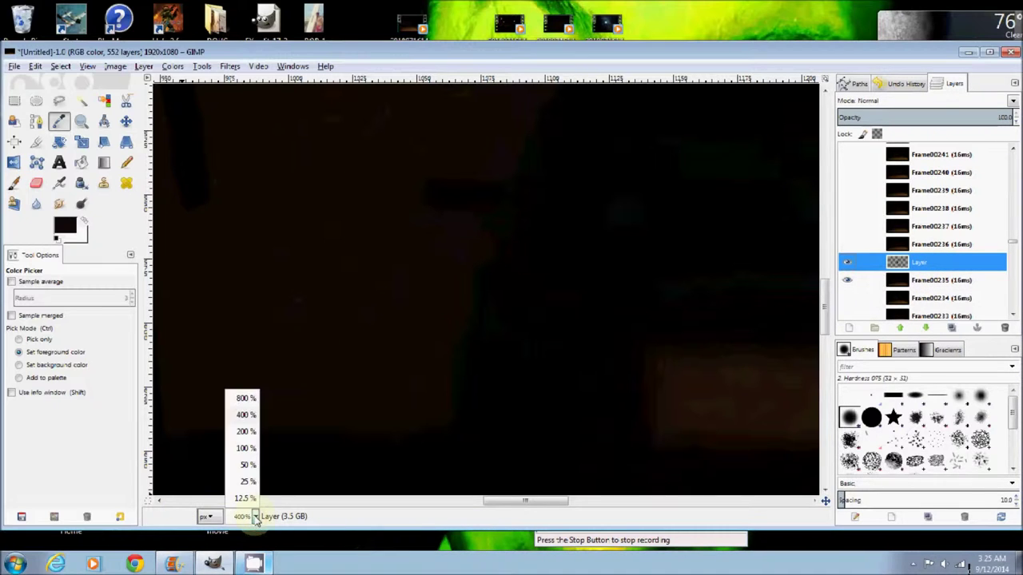
click(244, 432)
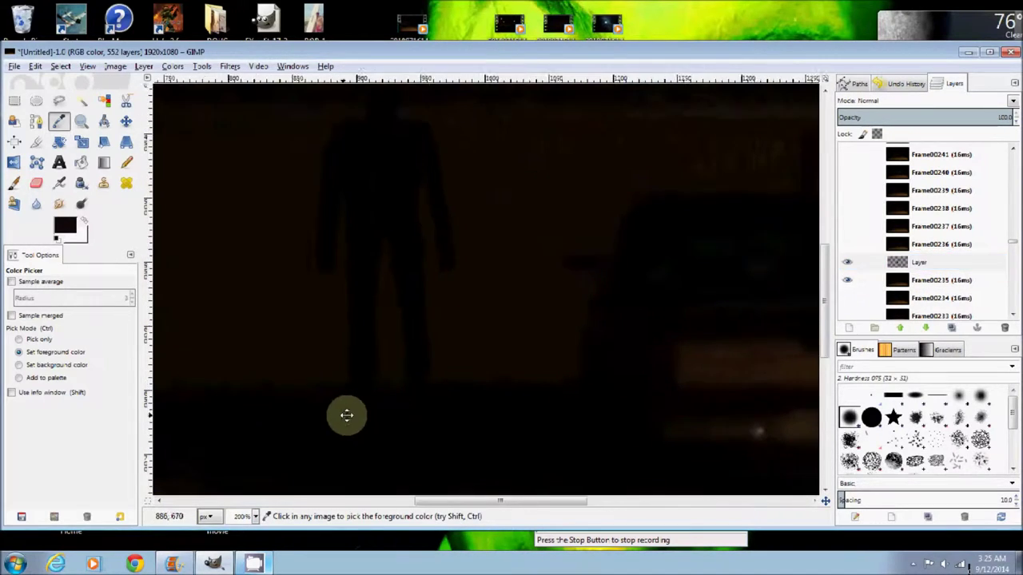
click(59, 183)
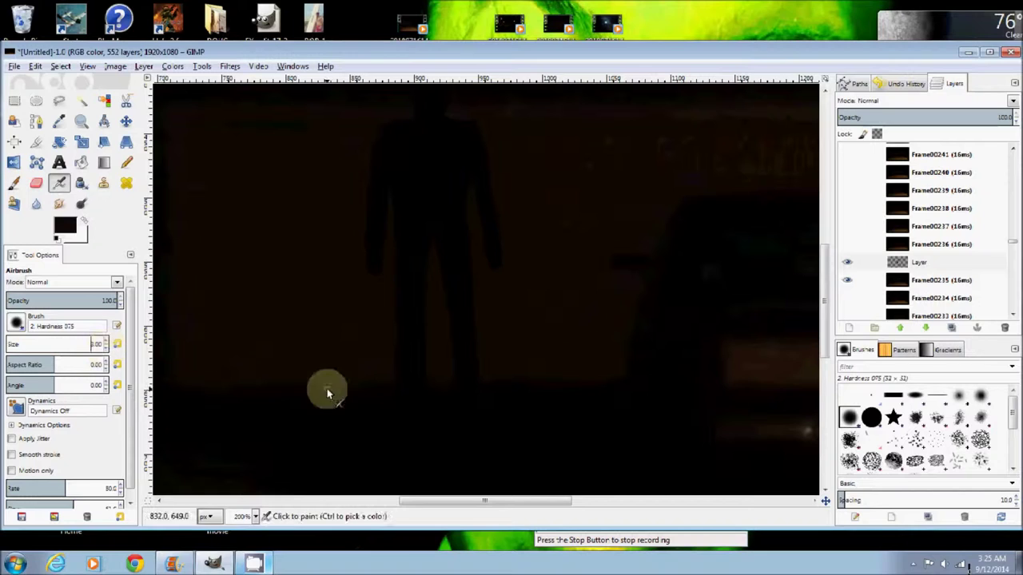
- Airbrush dark strokes down the figure's legs
click(421, 257)
drag(422, 283, 423, 297)
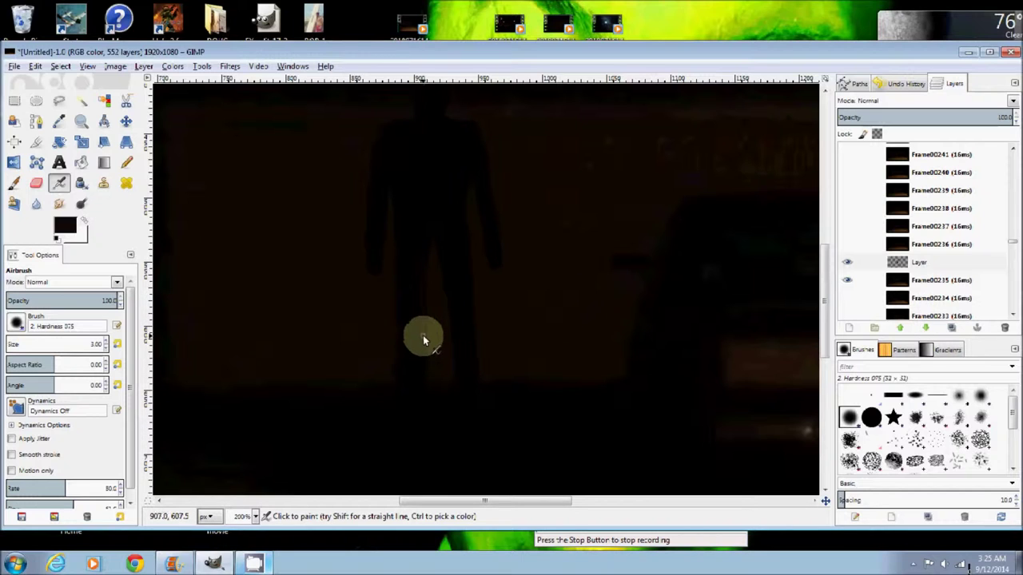
drag(417, 314, 418, 385)
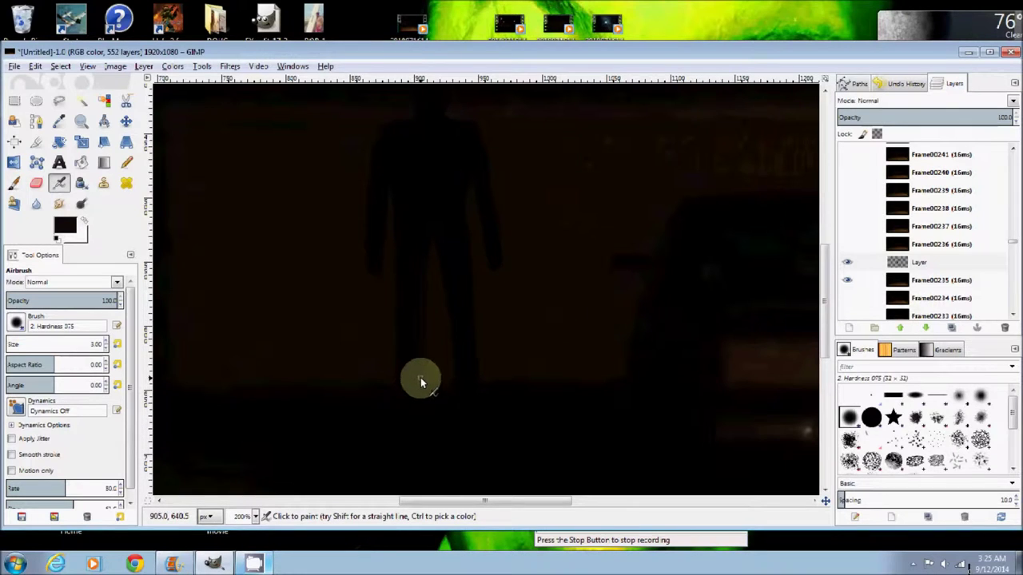
scroll(420, 377, down, 2)
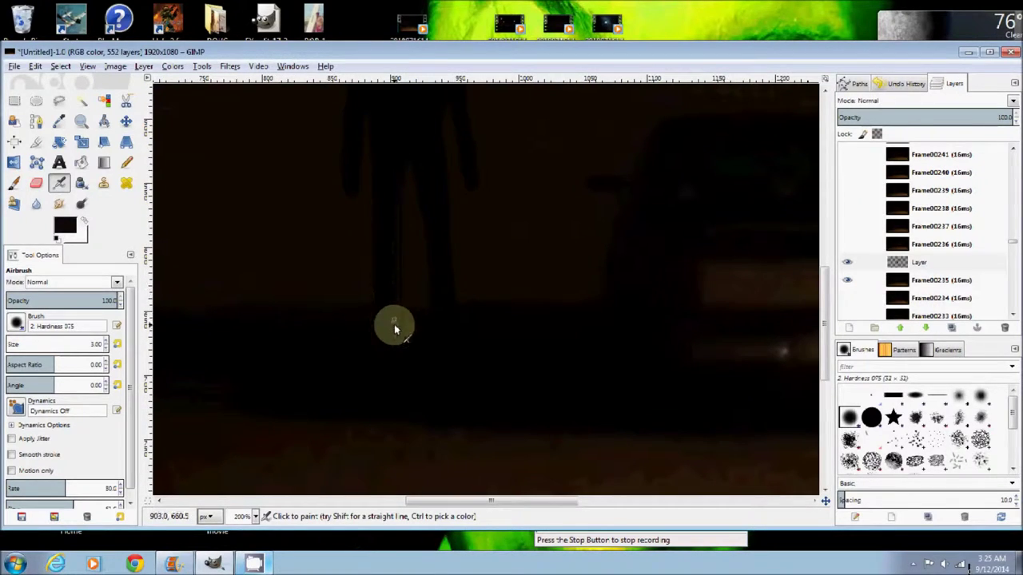
mouse_move(394, 317)
mouse_down()
mouse_move(401, 355)
mouse_move(396, 318)
mouse_move(397, 354)
mouse_move(463, 310)
mouse_move(443, 254)
mouse_up()
- Pan around the figure to reach and recentre on its lower body
drag(438, 215, 425, 277)
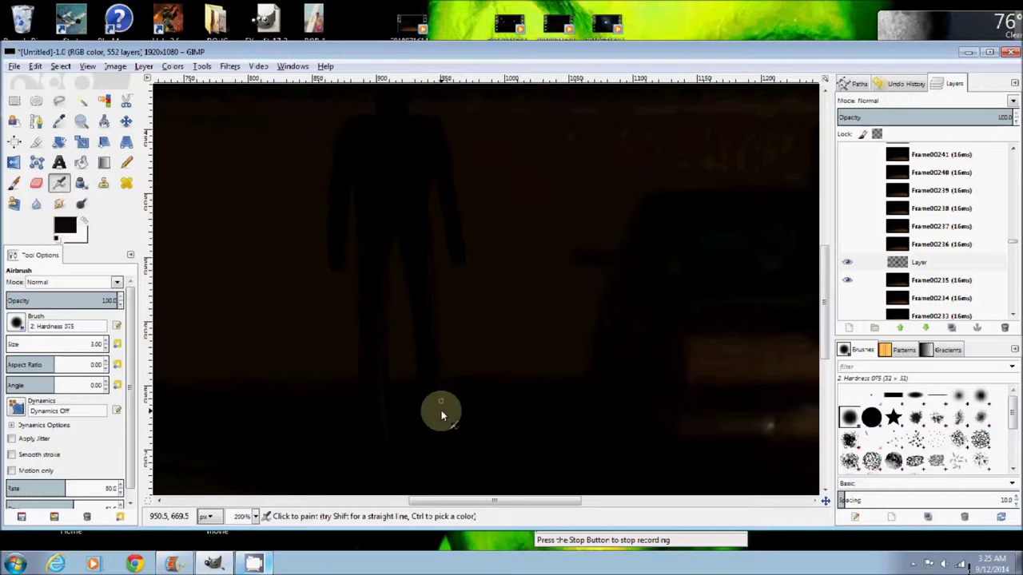
scroll(431, 431, up, 5)
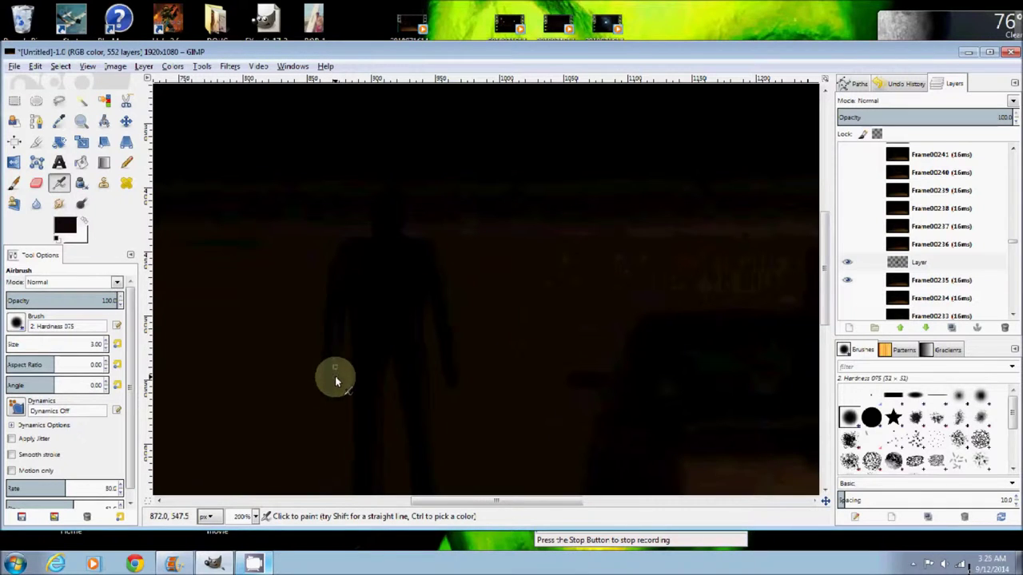
scroll(371, 370, up, 2)
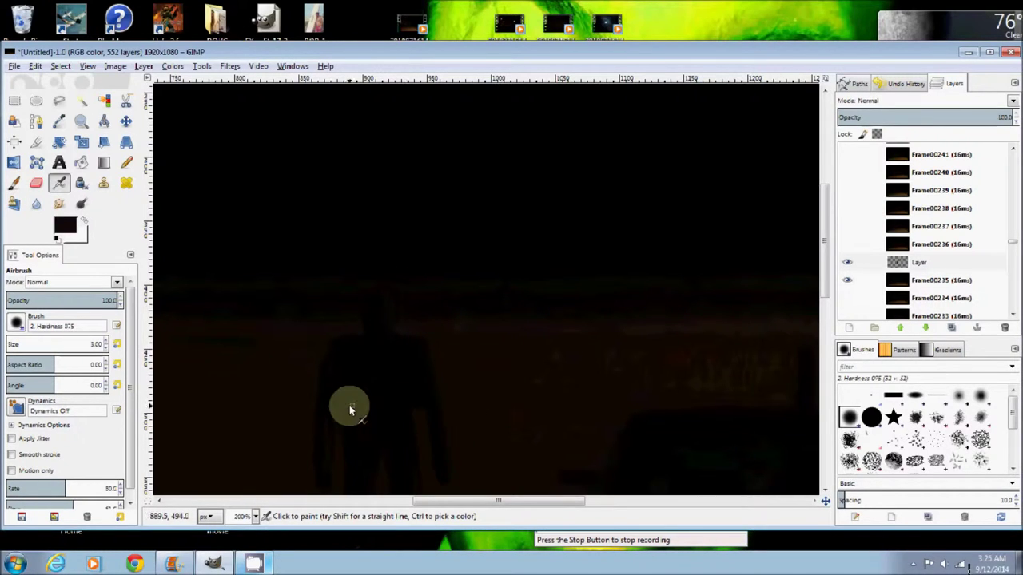
drag(347, 406, 305, 342)
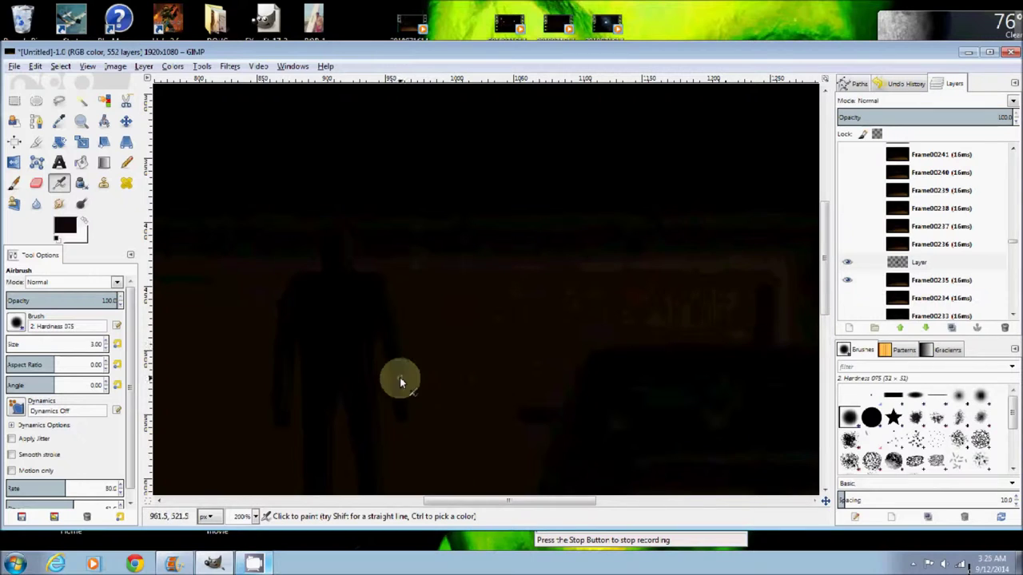
scroll(401, 382, down, 3)
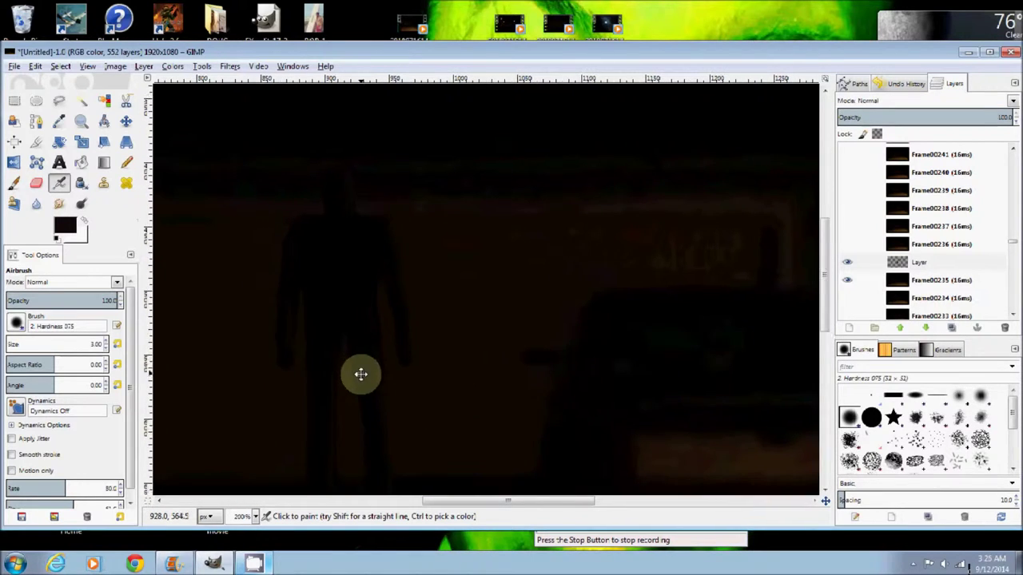
drag(381, 347, 349, 285)
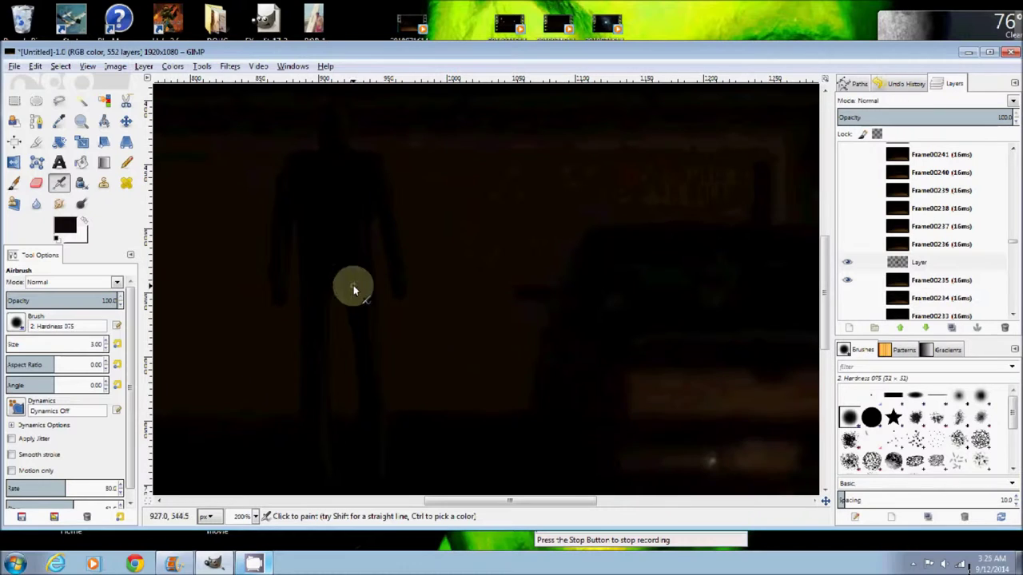
click(255, 517)
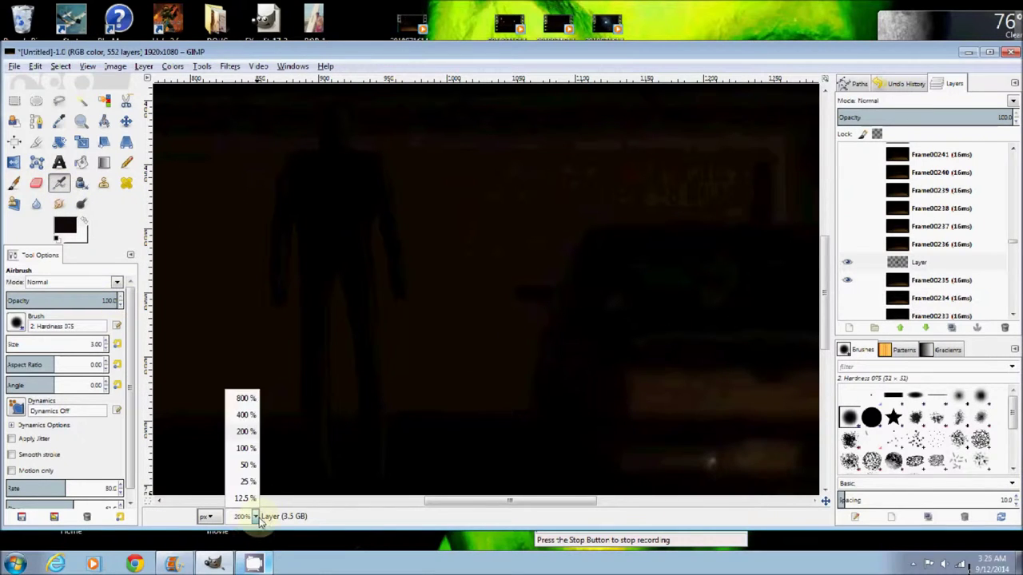
- Zoom to 100% and set the foreground colour to near-black from recent colours
click(244, 448)
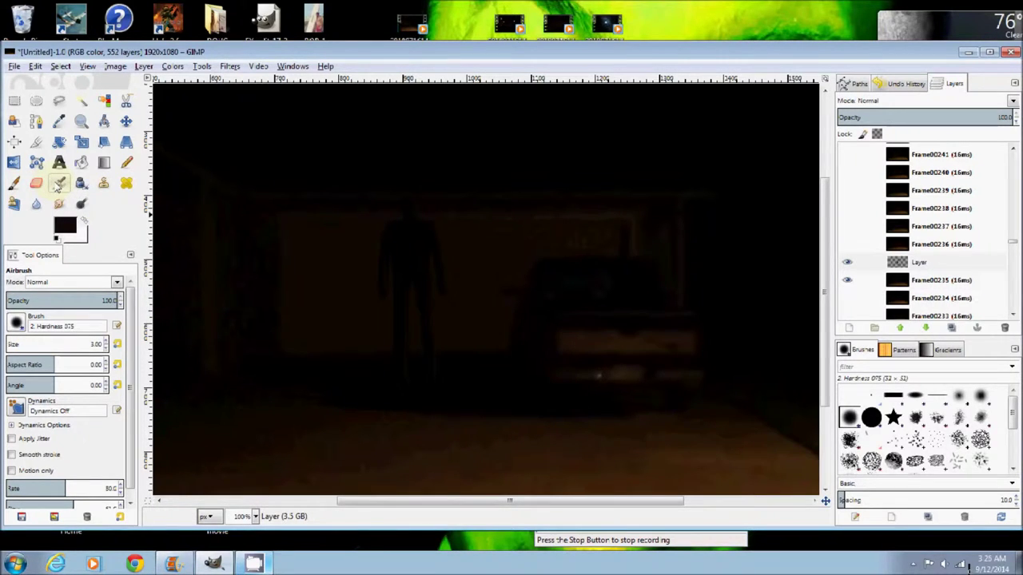
click(65, 227)
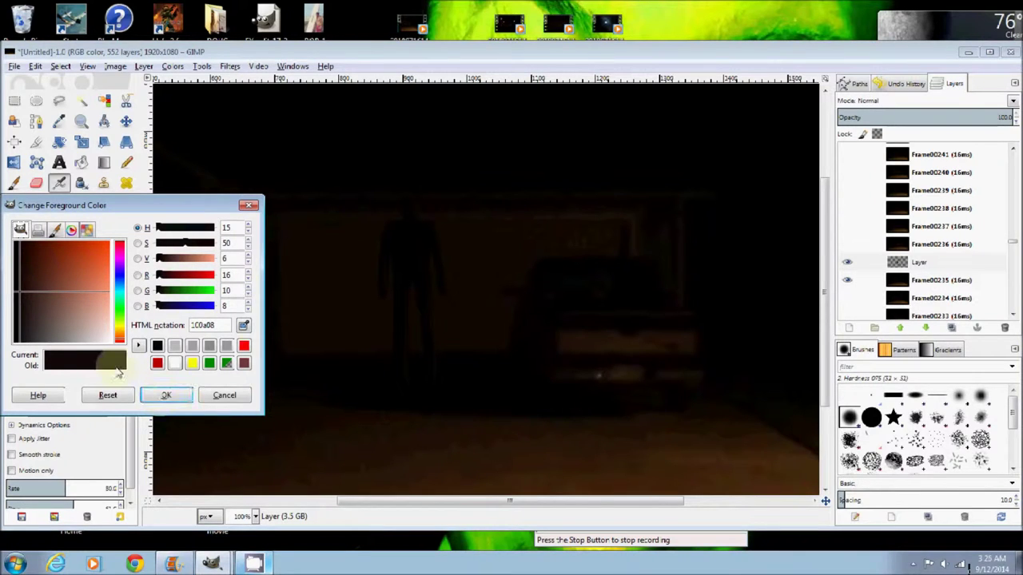
click(160, 346)
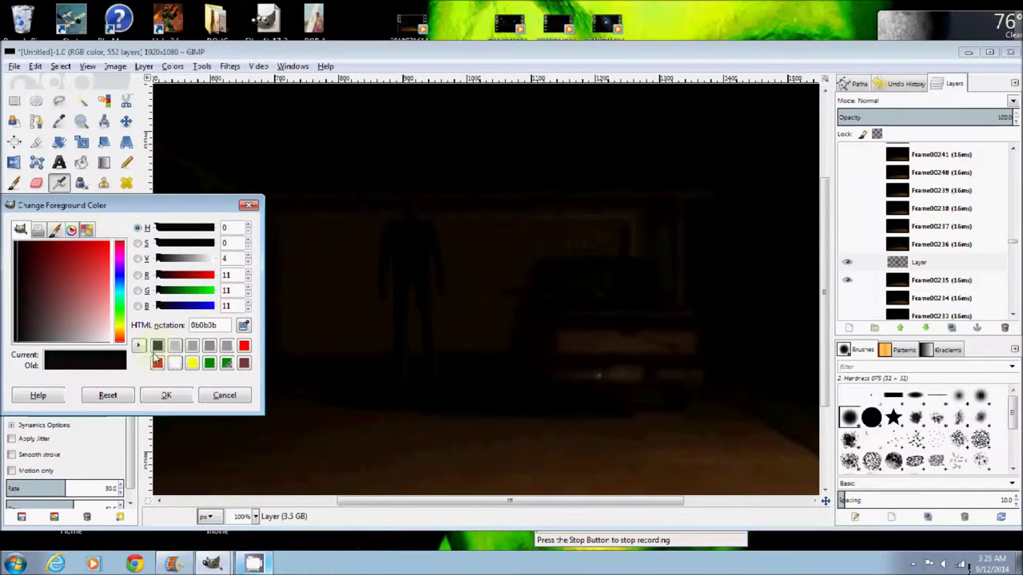
click(167, 395)
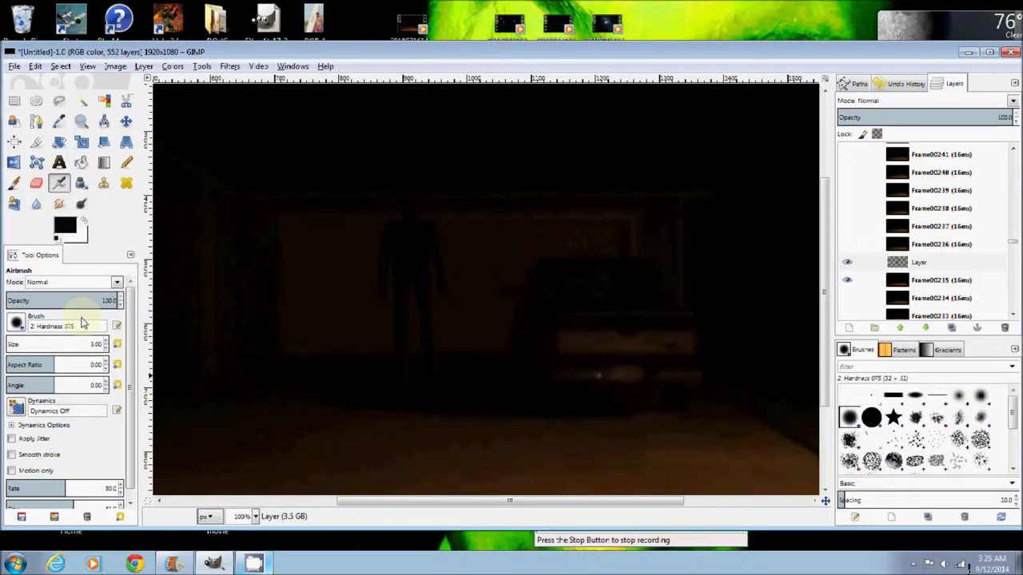
- Raise the airbrush size to 16 and paint over the silhouette's torso
click(106, 341)
click(106, 341)
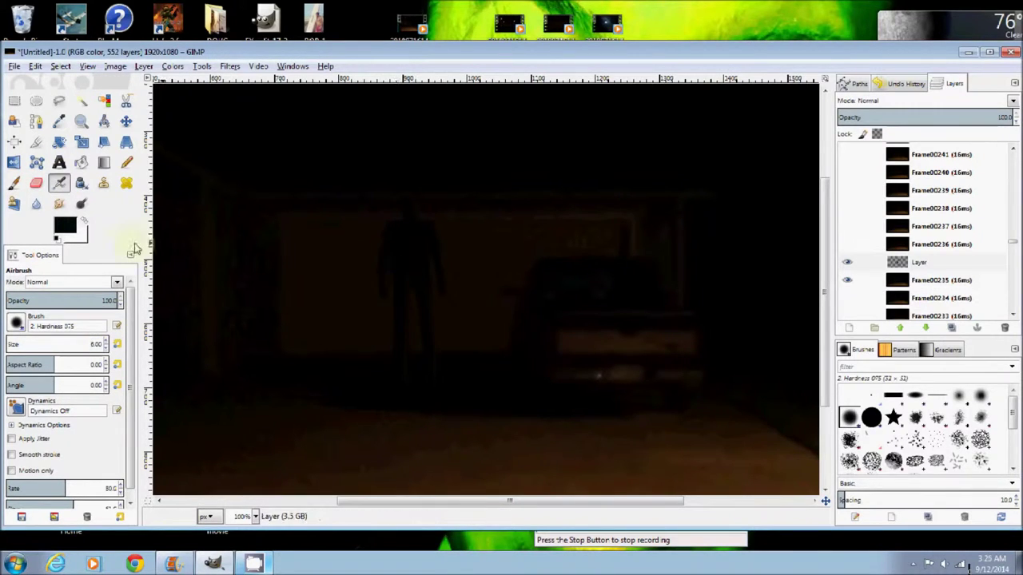
click(106, 341)
click(107, 342)
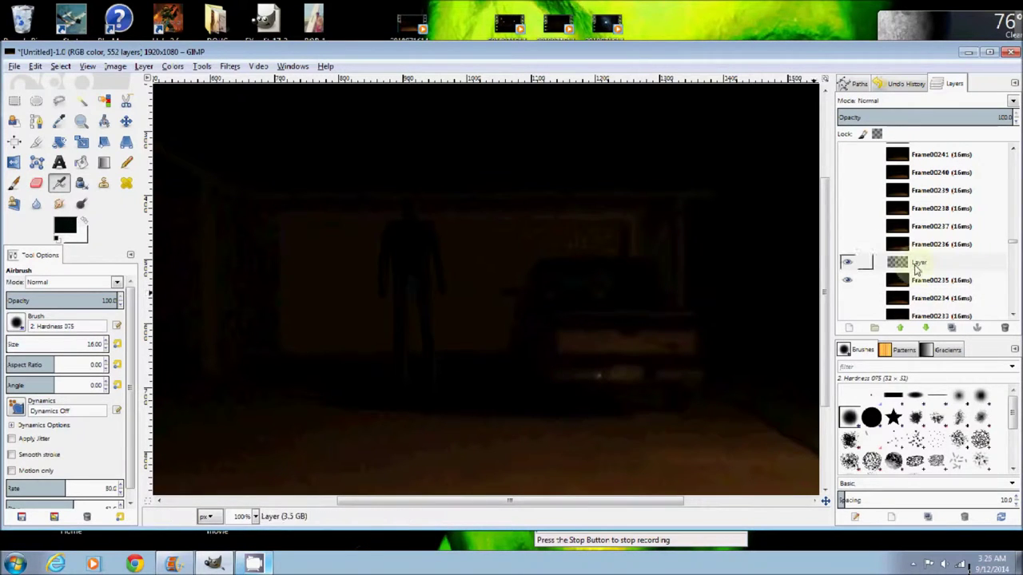
click(58, 120)
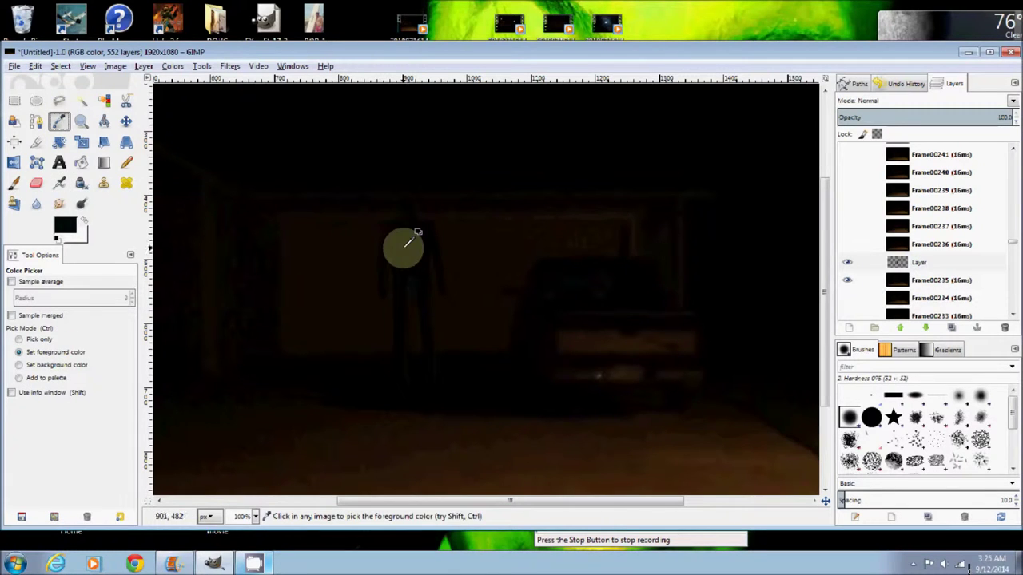
click(58, 183)
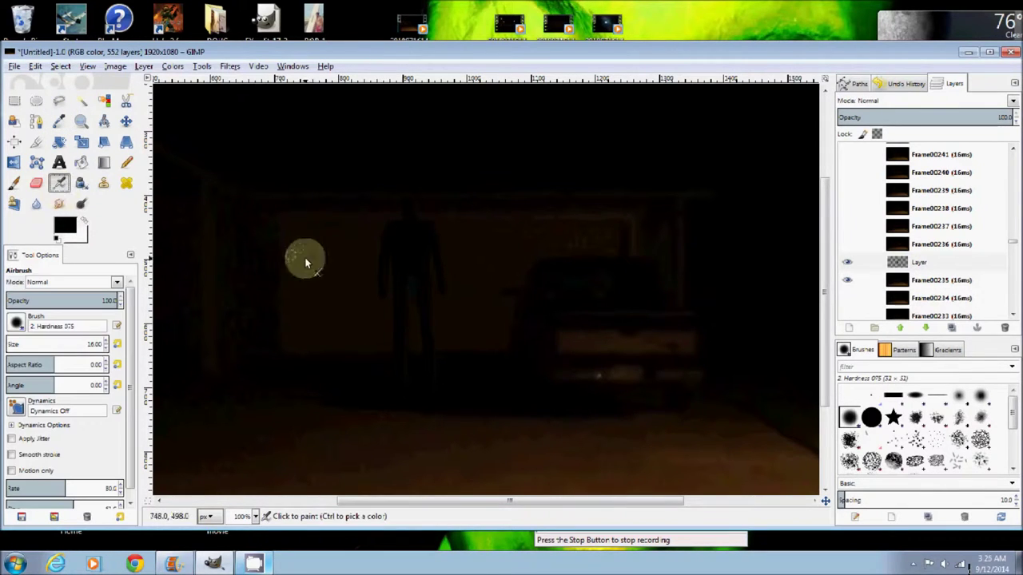
click(408, 300)
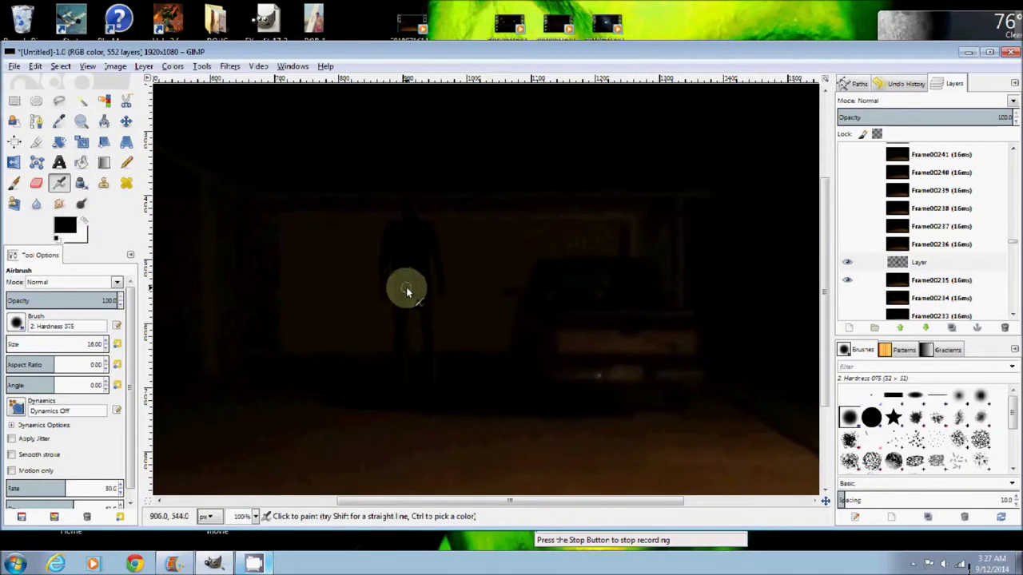
click(230, 66)
- Apply Filters > Blur > Gaussian Blur with radius 10 to the silhouette layer
mouse_move(267, 142)
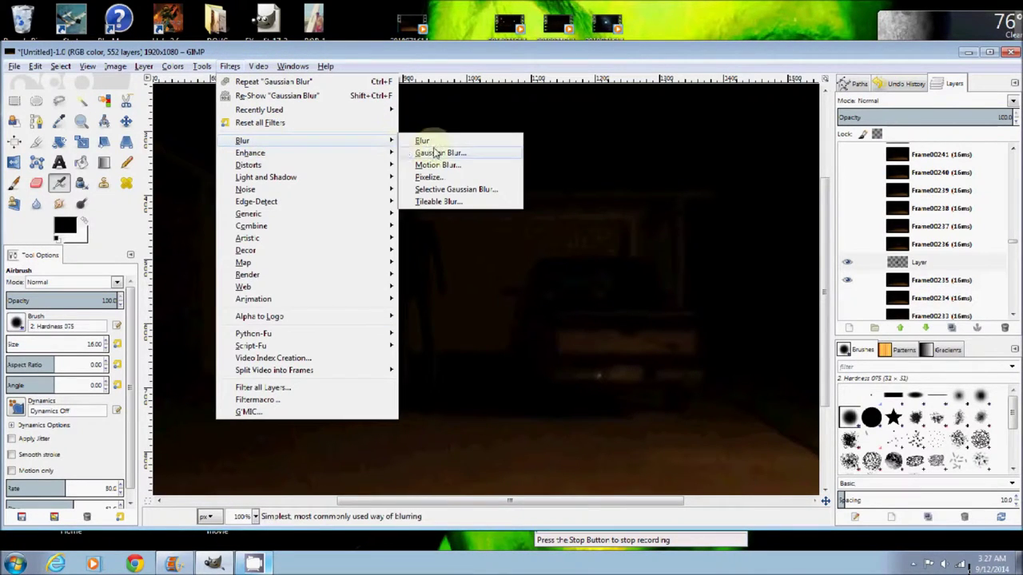
click(473, 154)
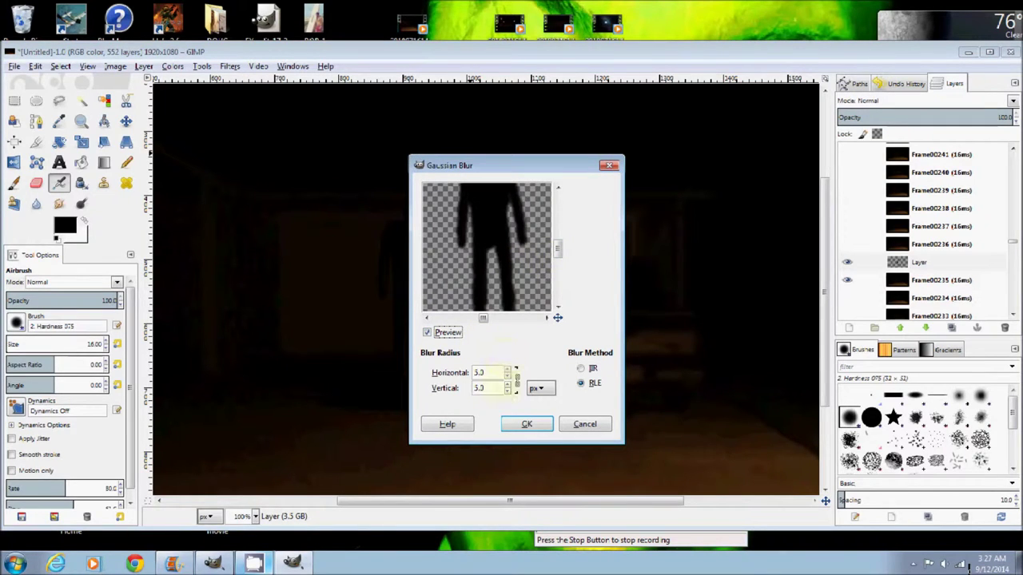
click(506, 370)
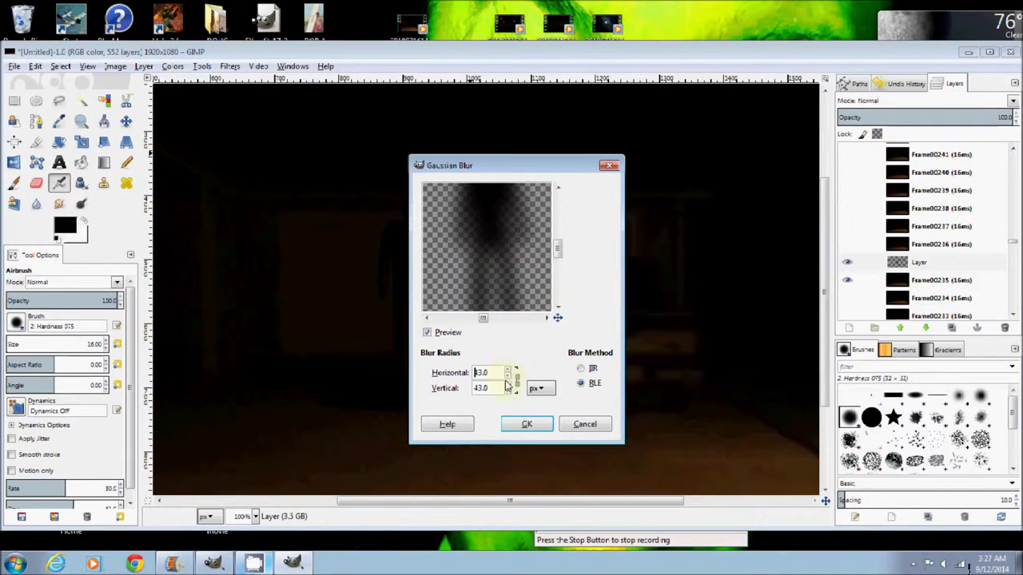
click(508, 378)
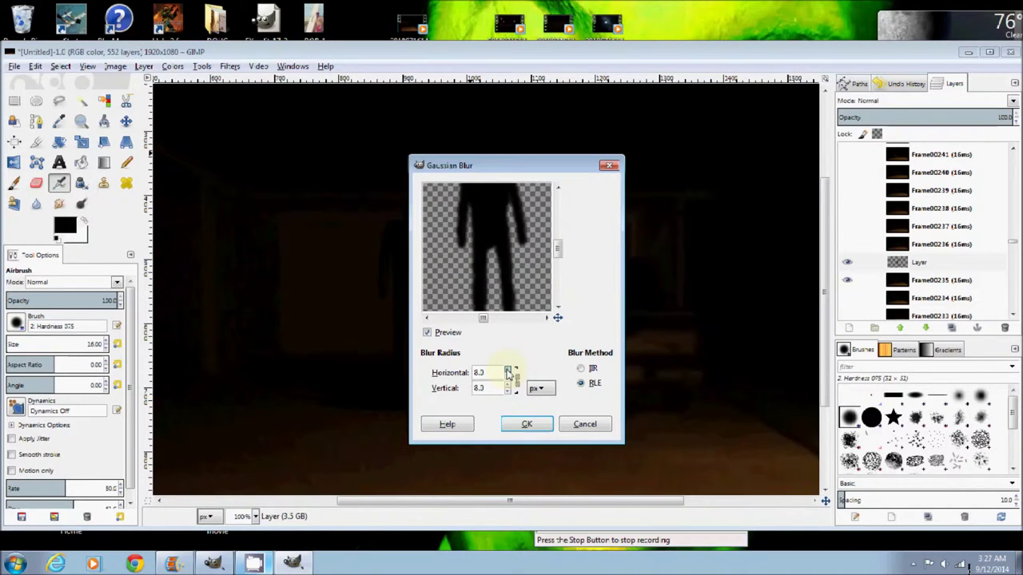
click(507, 371)
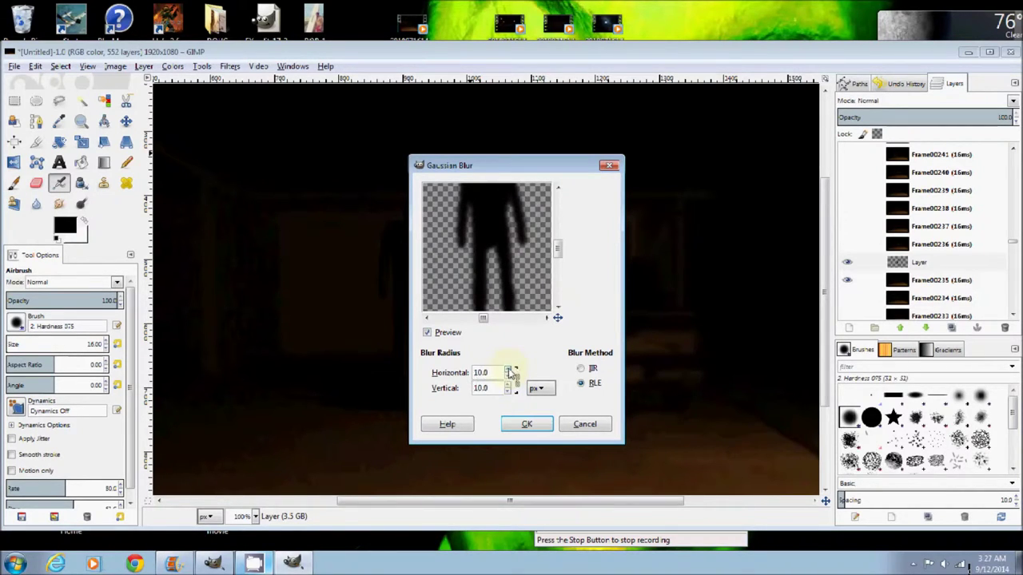
click(536, 424)
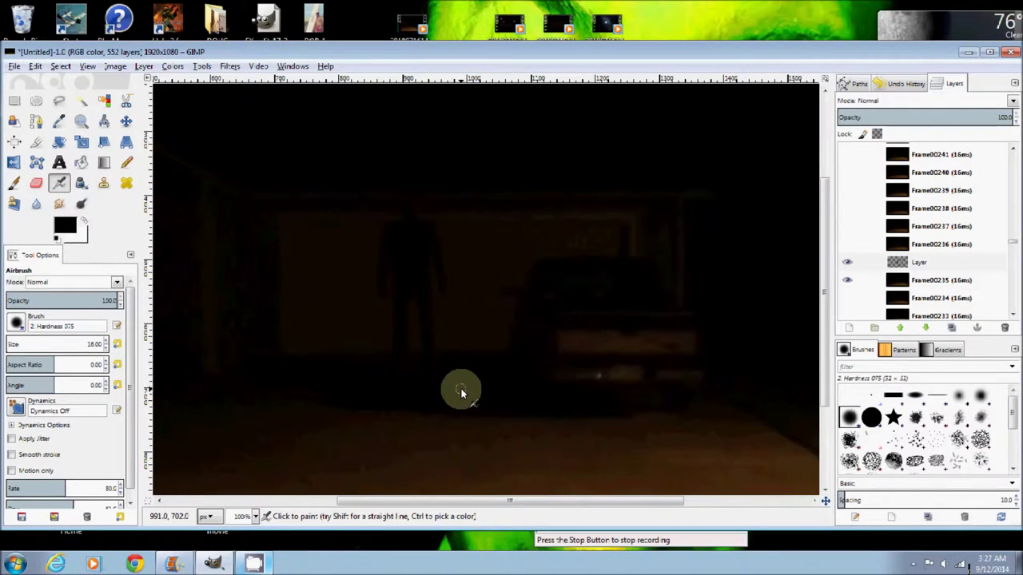
- Zoom out to 50% to view the entire 1920×1080 frame with the blurred figure
scroll(461, 418, up, 1)
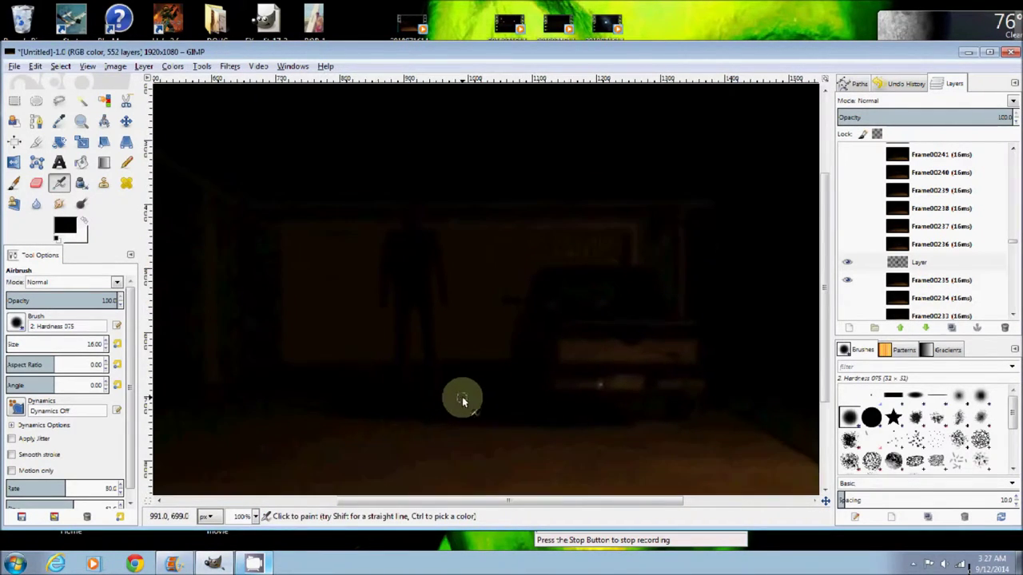
click(255, 516)
click(246, 465)
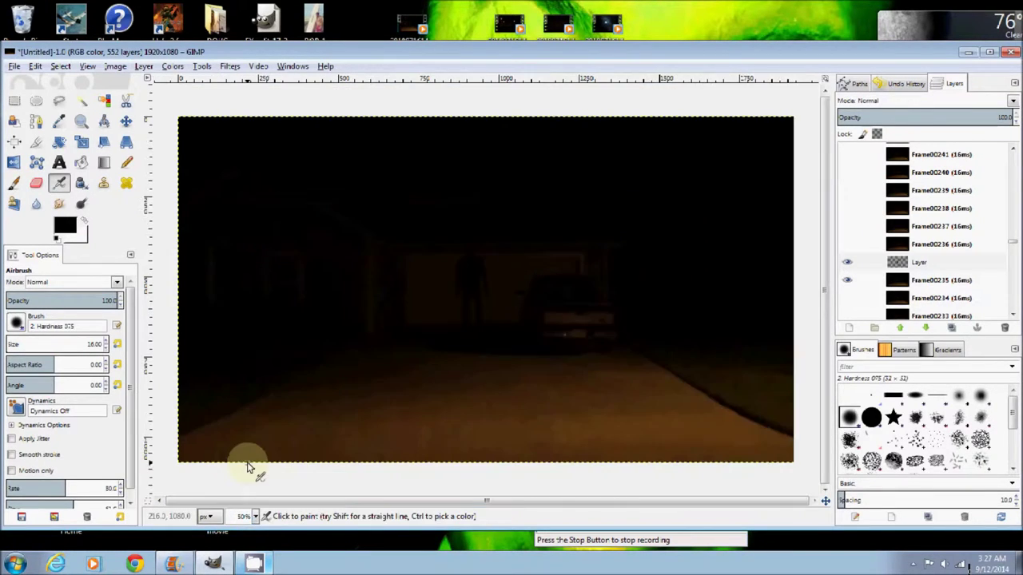